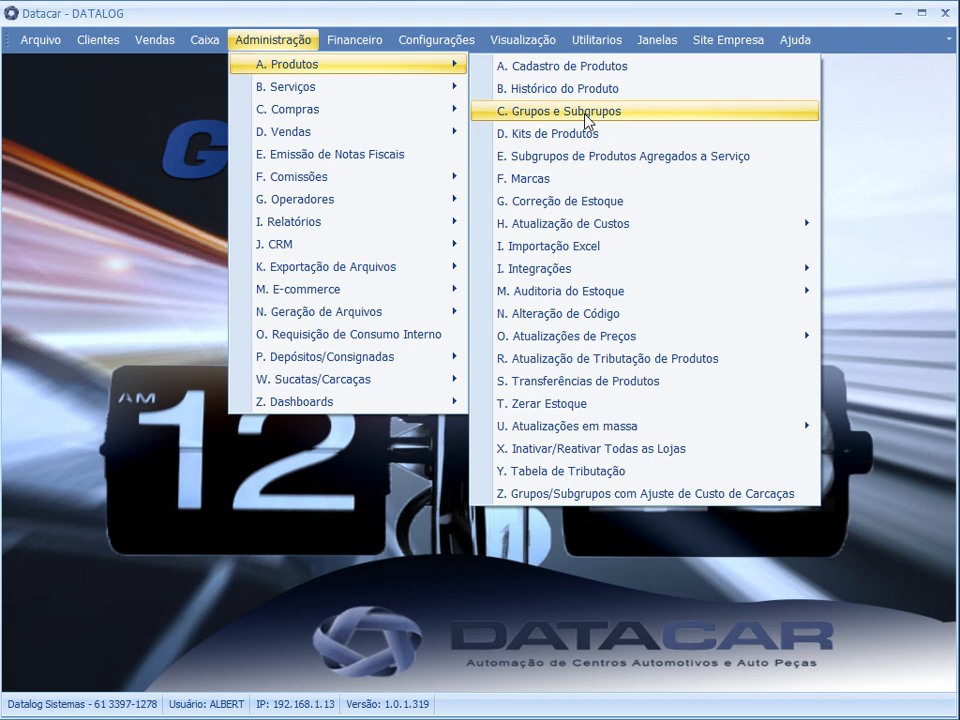
Open the product groups and subgroups register and select the CABO group
click(588, 116)
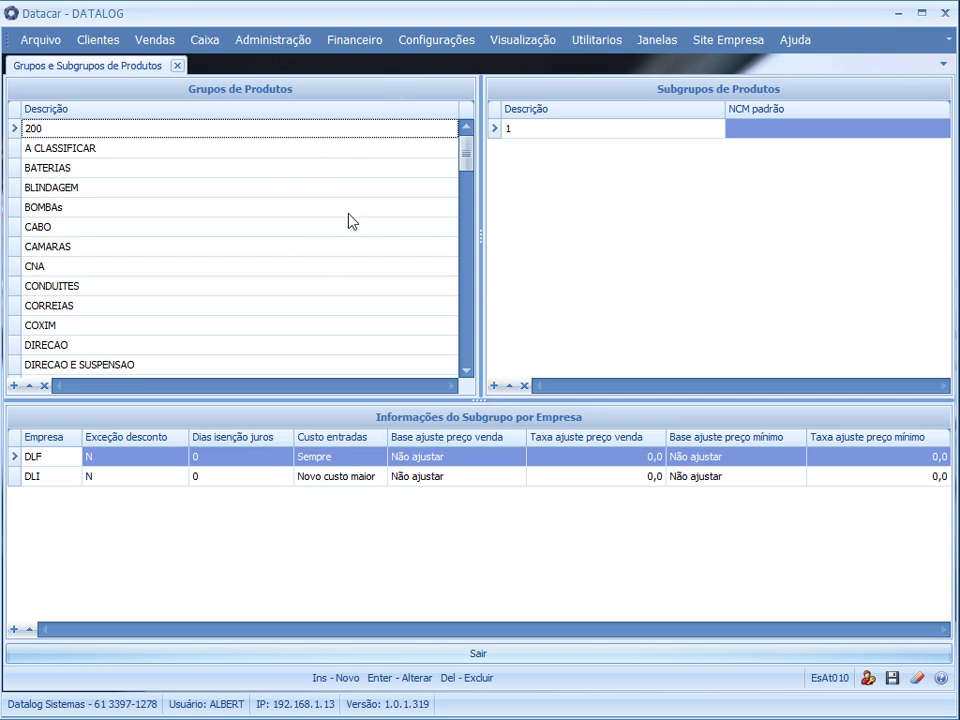
key(Down)
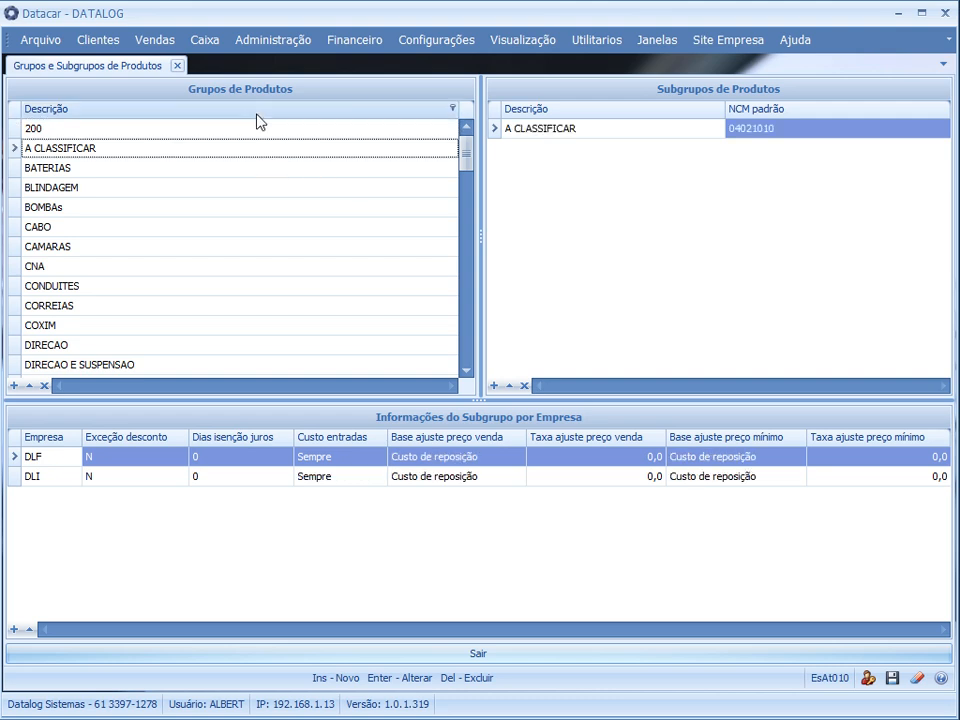
click(163, 228)
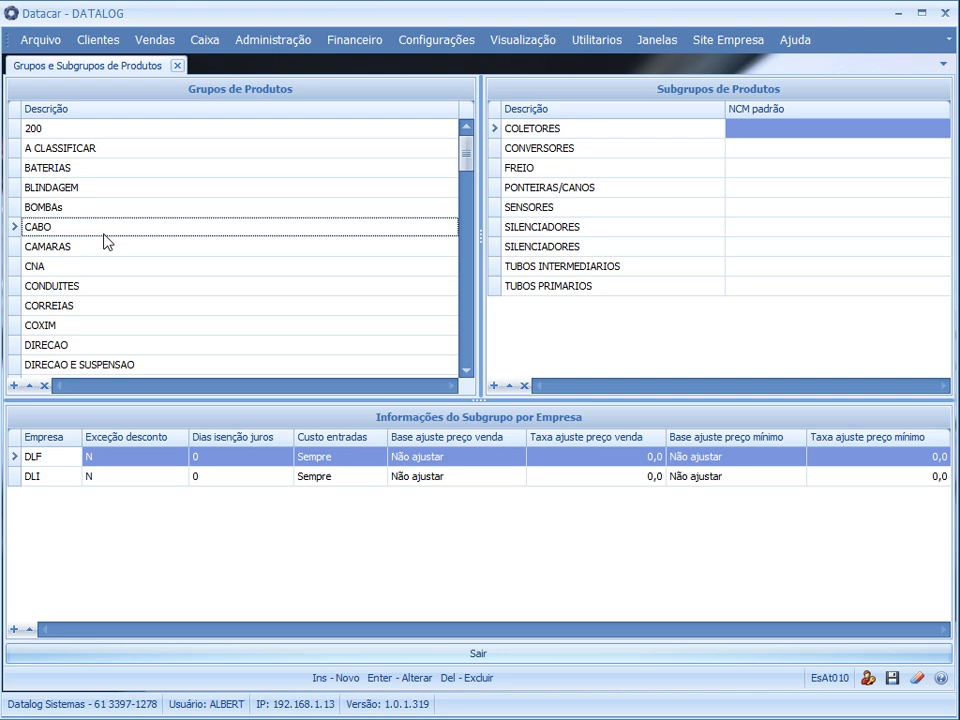
Examine which subgroups belong to the CABO, BOMBAs, CAMARAS and BATERIAS product groups
click(600, 230)
click(412, 209)
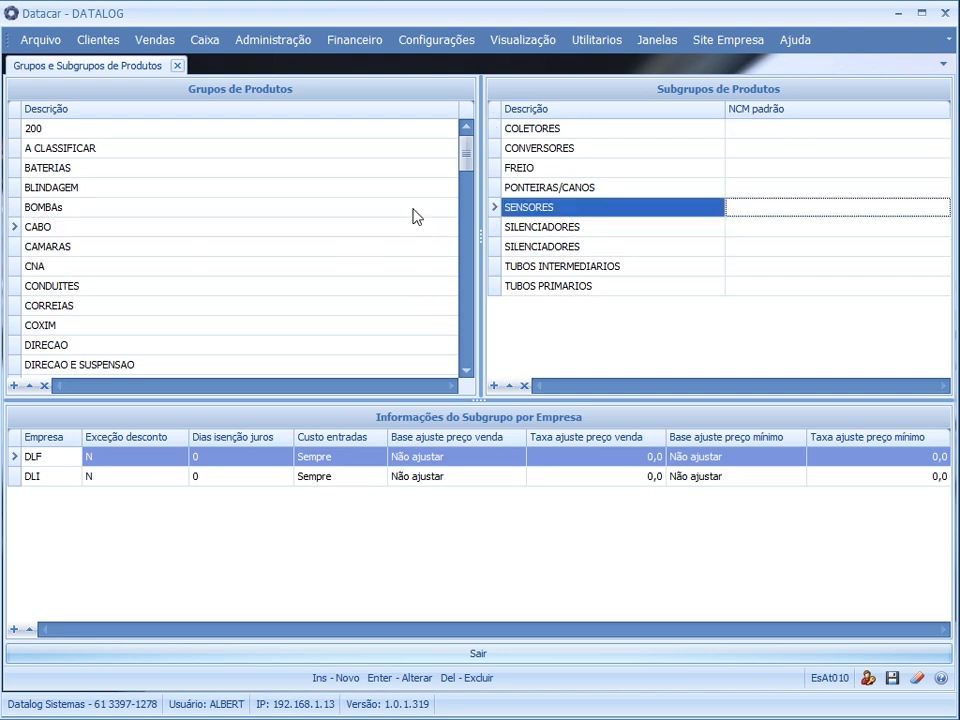
click(597, 175)
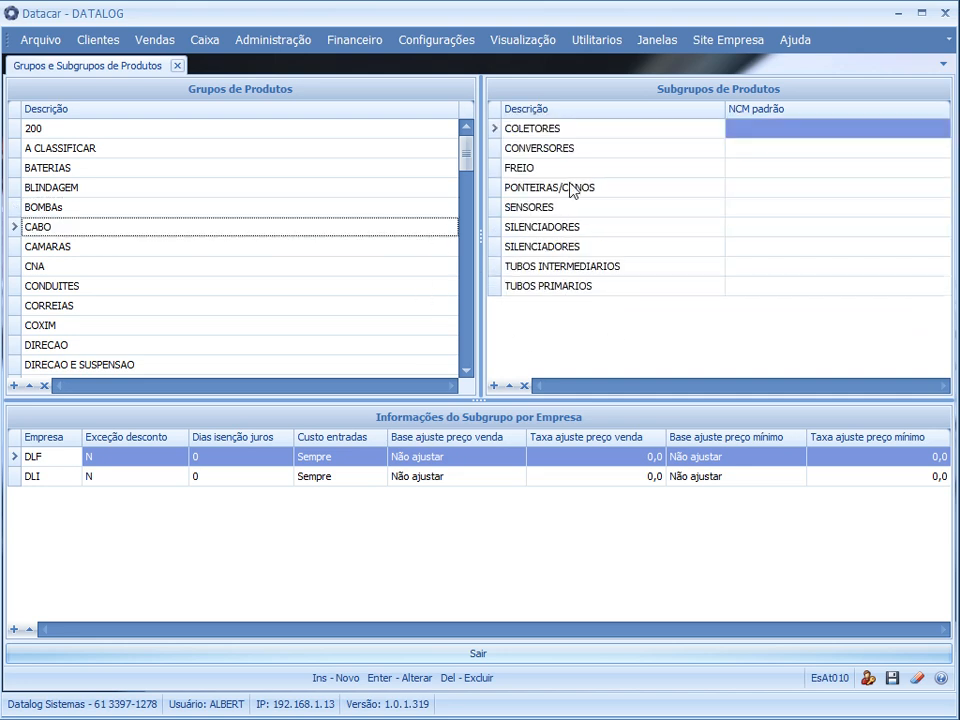
click(570, 173)
click(229, 210)
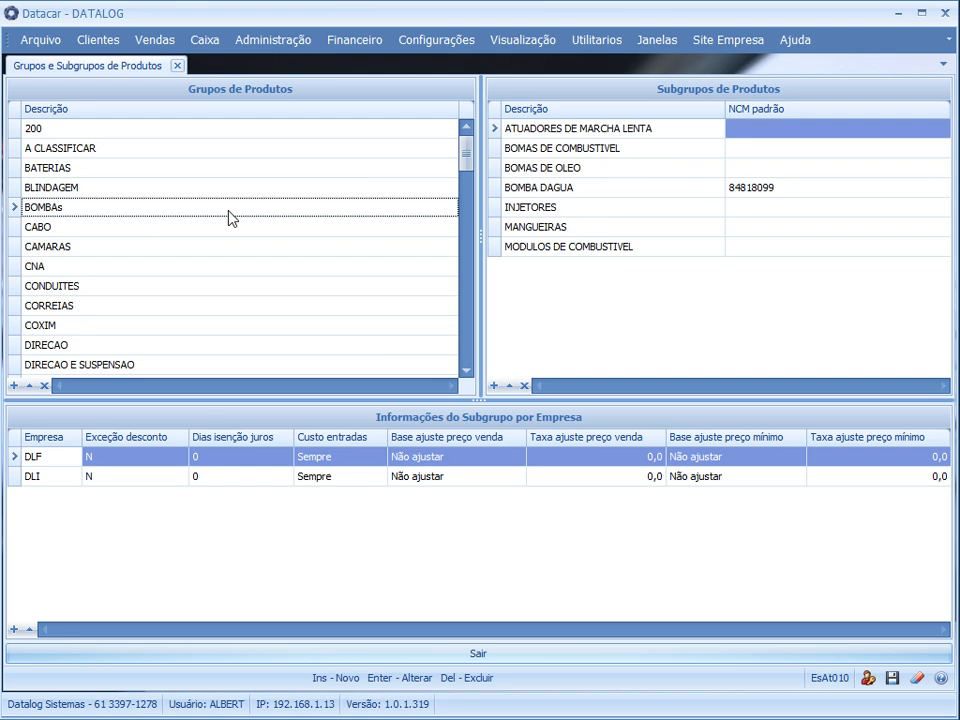
click(405, 245)
click(580, 168)
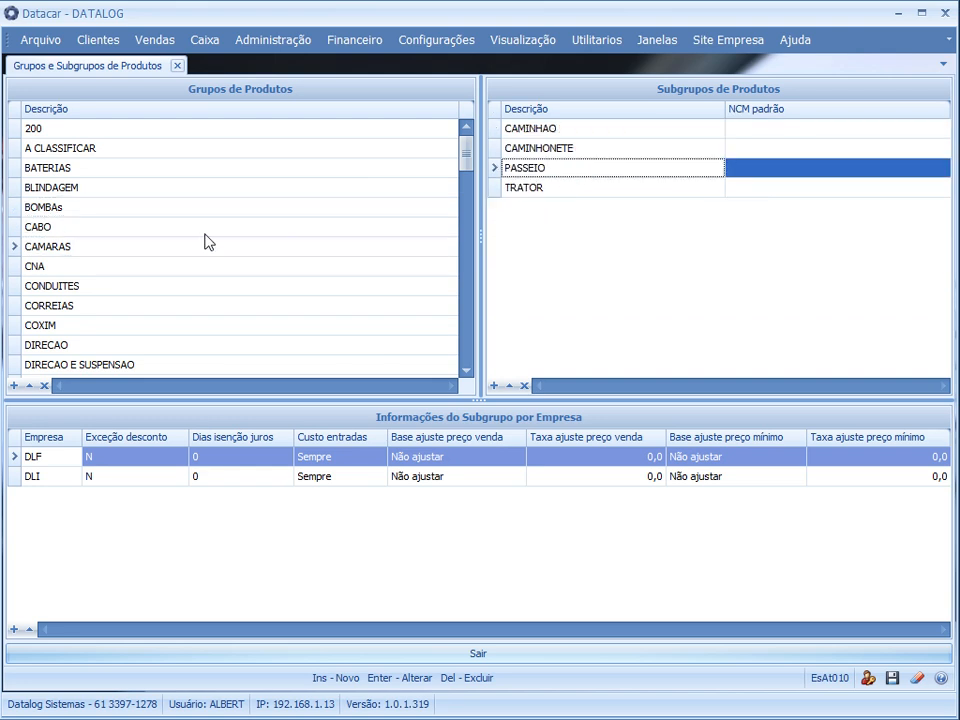
click(250, 227)
click(591, 167)
click(580, 209)
click(204, 170)
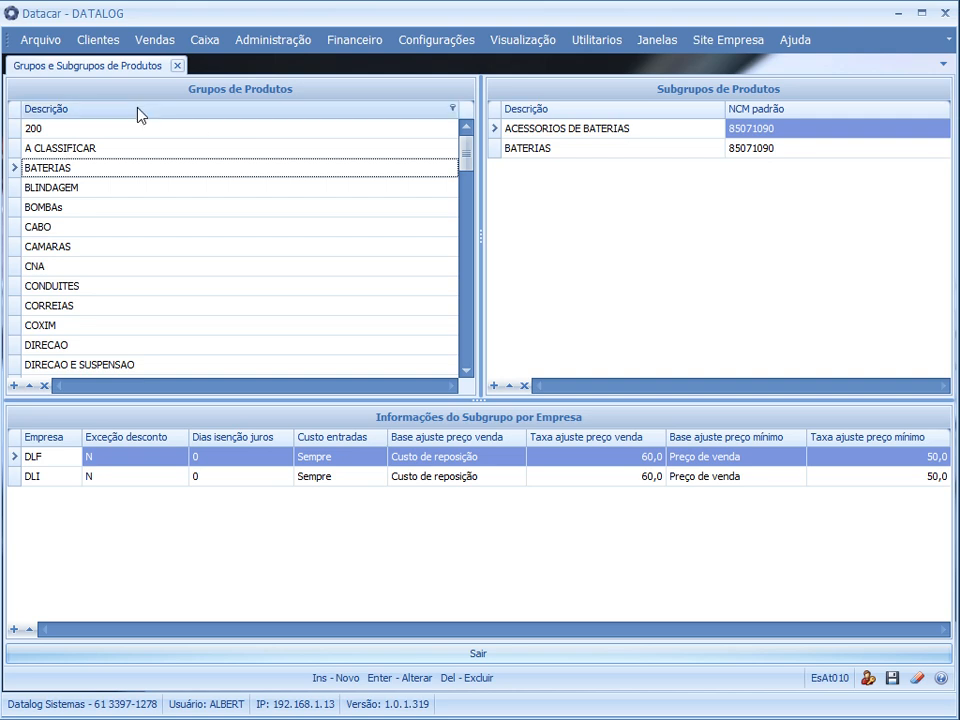
click(688, 249)
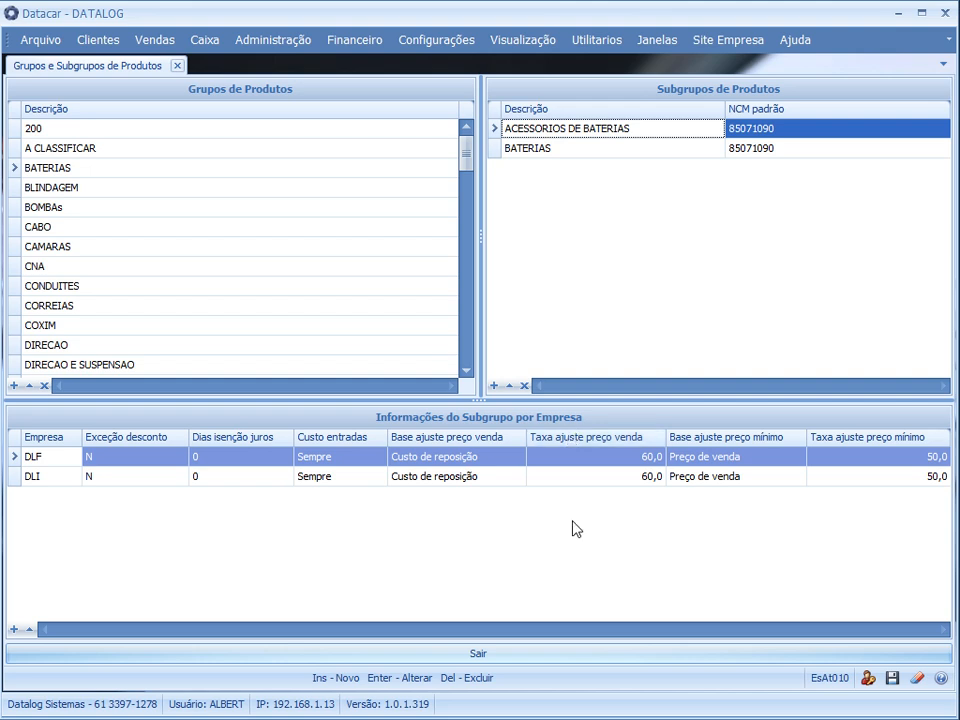
Browse the product groups list, viewing the subgroups under BLINDAGEM and CABO
drag(465, 208, 460, 132)
click(133, 187)
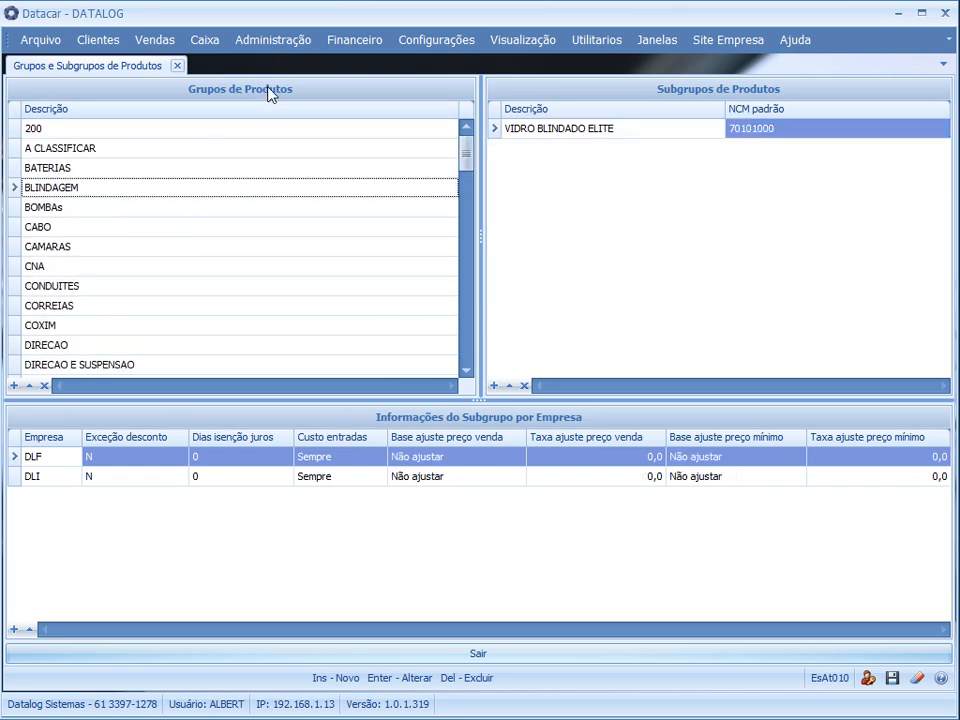
click(141, 229)
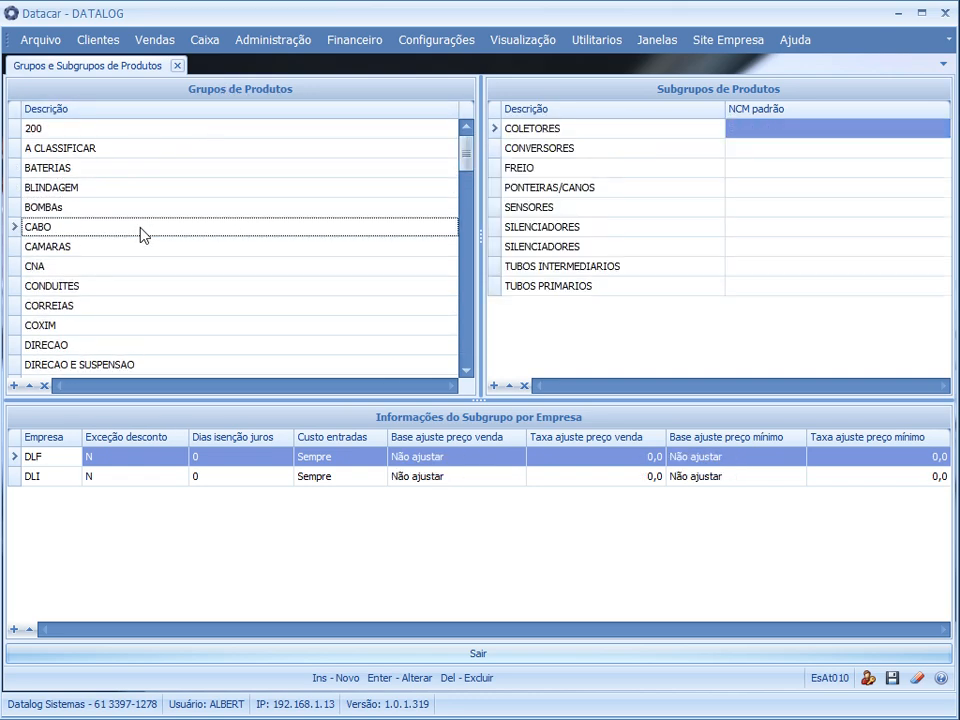
key(Up)
key(Up)
key(Up)
click(188, 190)
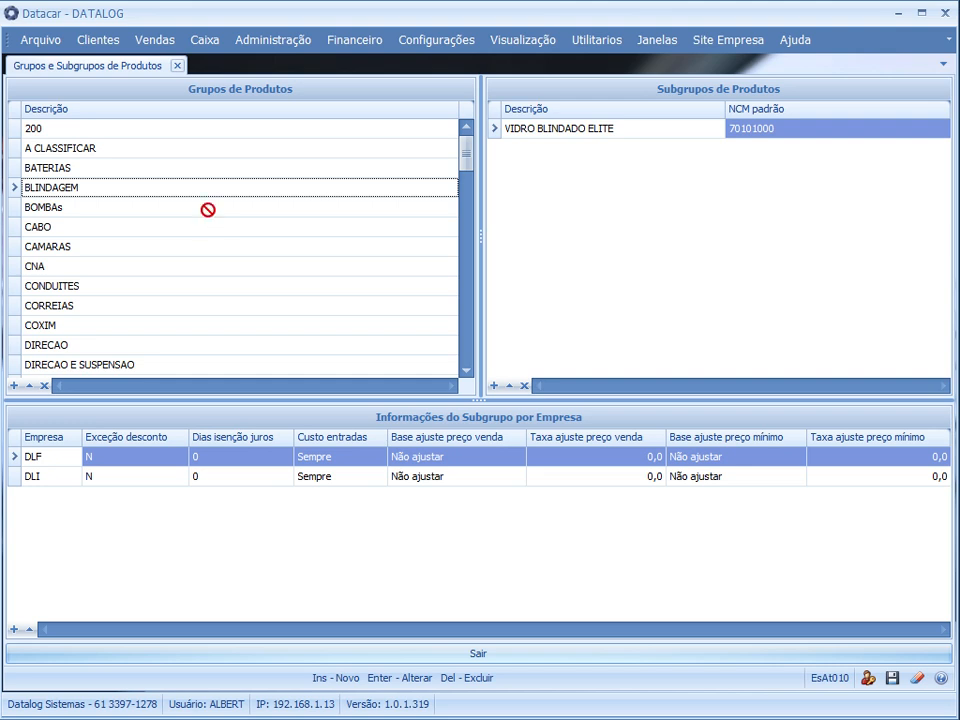
Add a new product group with the description PNEUS TESTE 5
key(Insert)
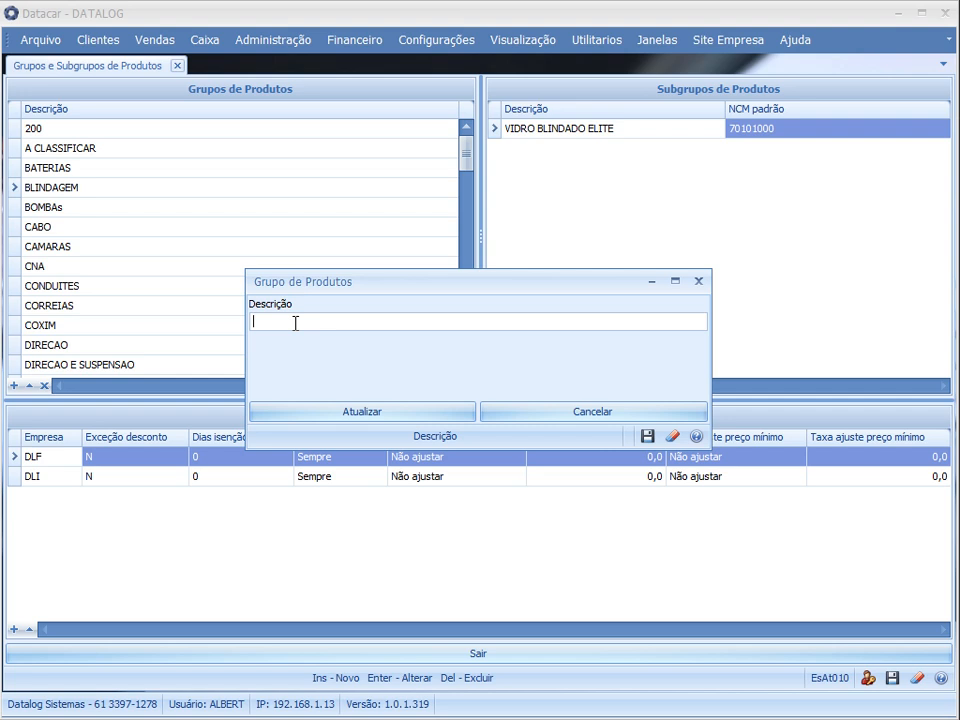
text(PNEUS TESTE 5)
click(388, 410)
click(310, 210)
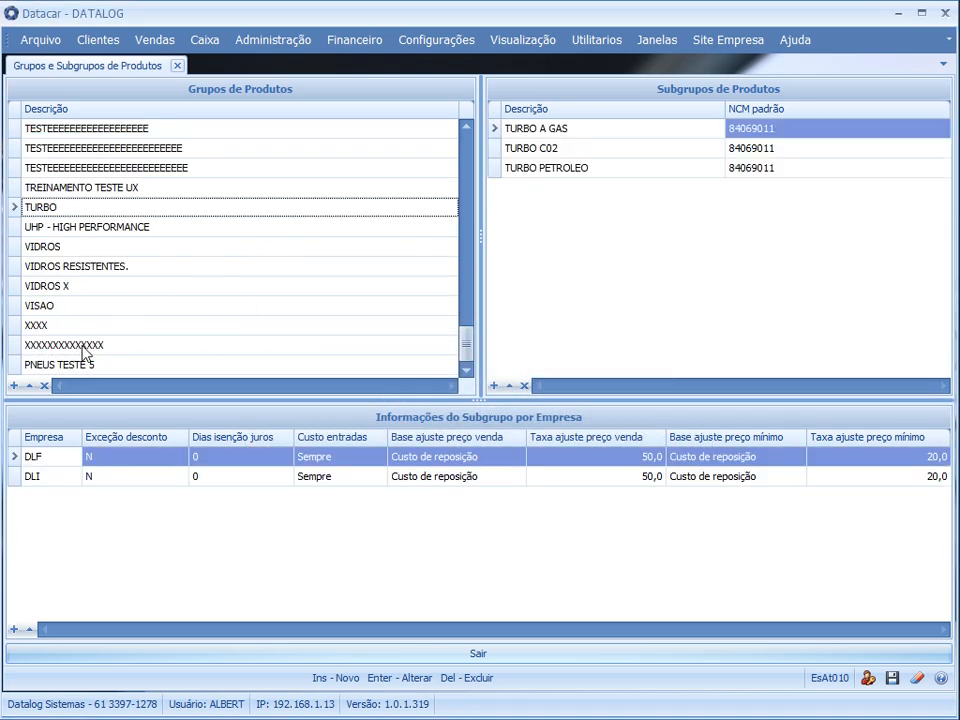
Start a new subgroup record under the PNEUS TESTE 5 group
click(111, 366)
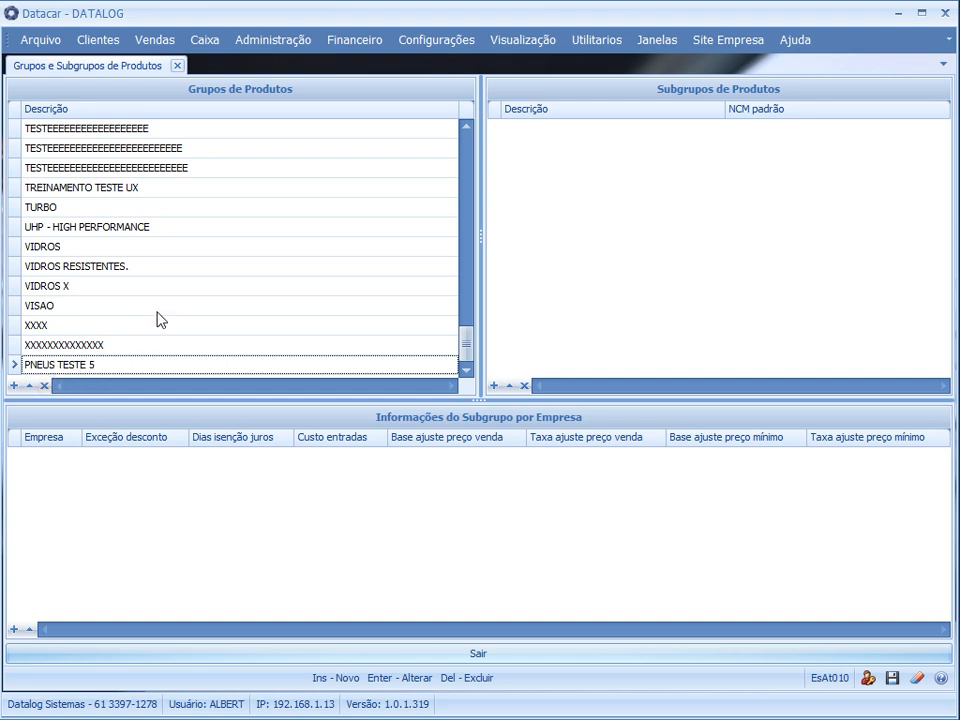
click(112, 268)
click(58, 364)
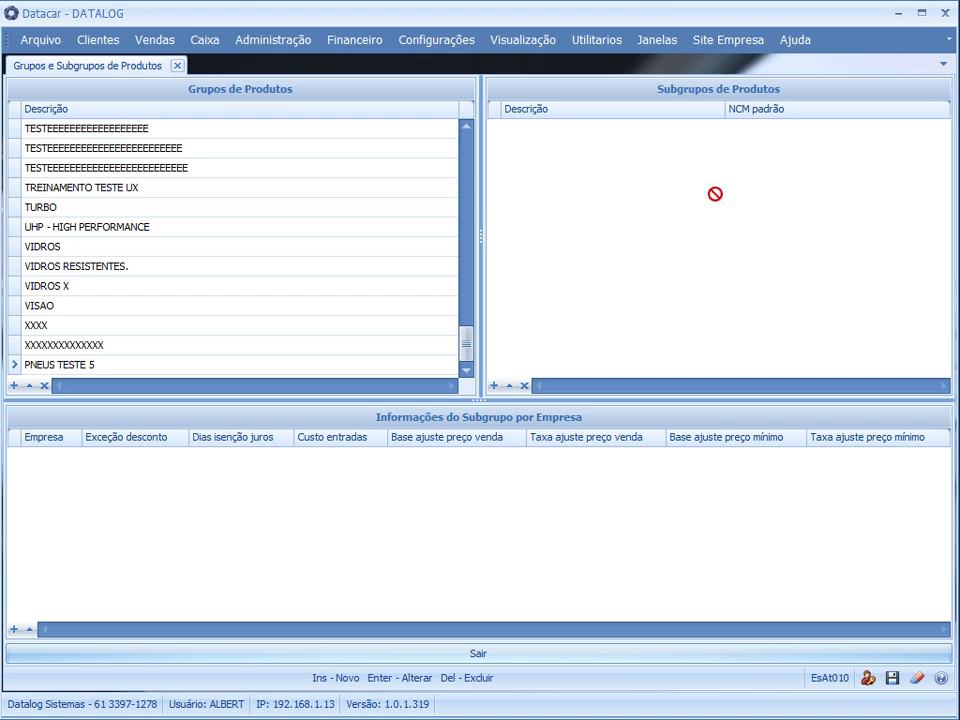
key(Insert)
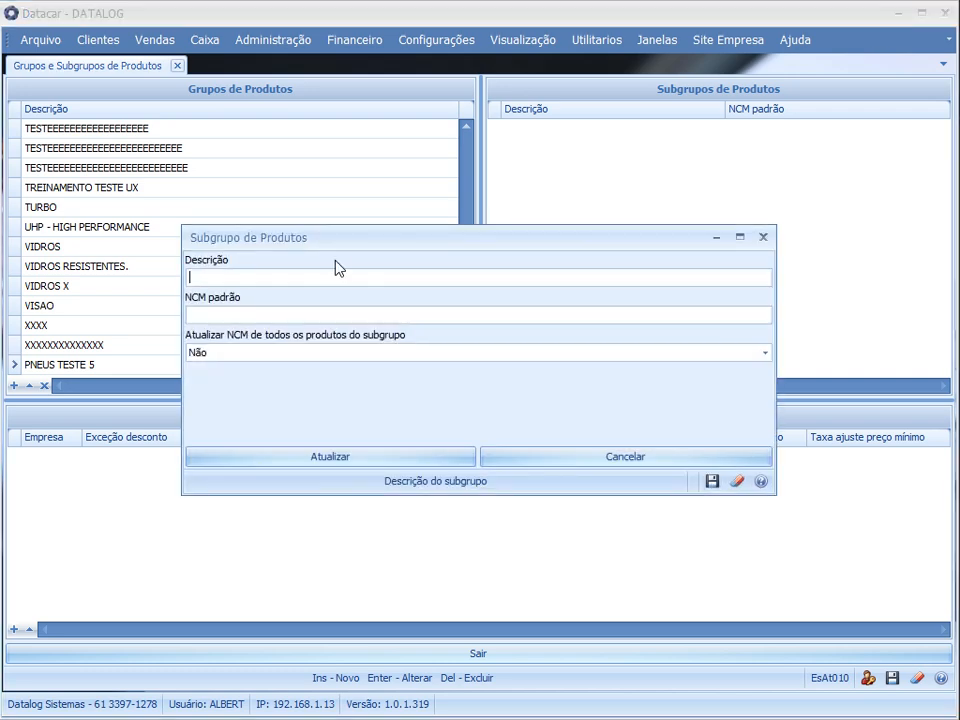
drag(334, 250, 446, 231)
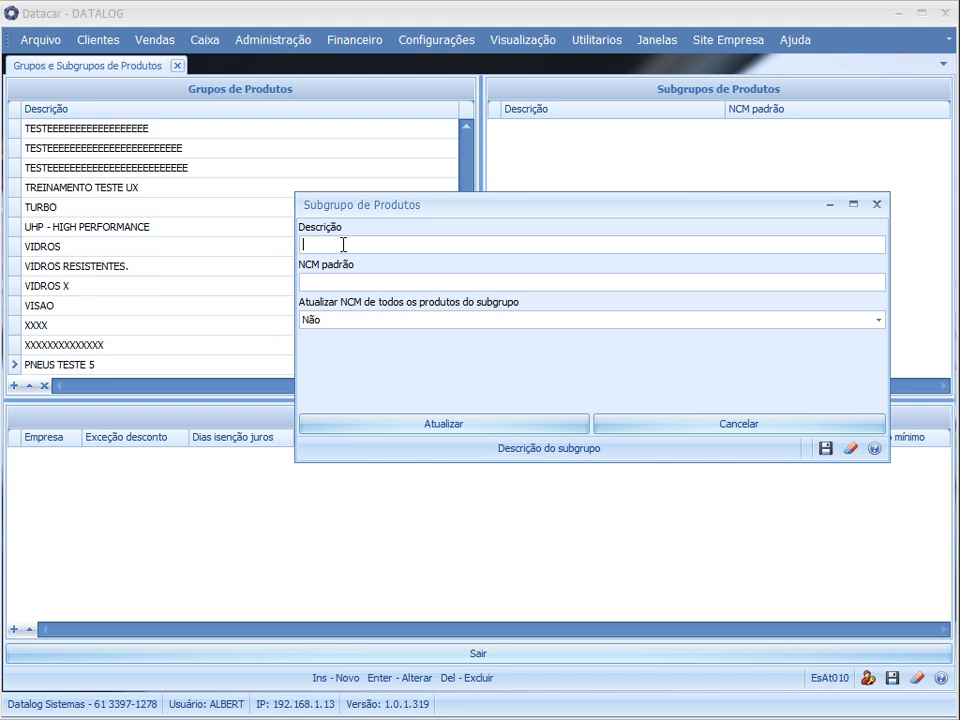
Review the new subgroup's default NCM and NCM update options, and enter ARO 15 as its description
click(368, 283)
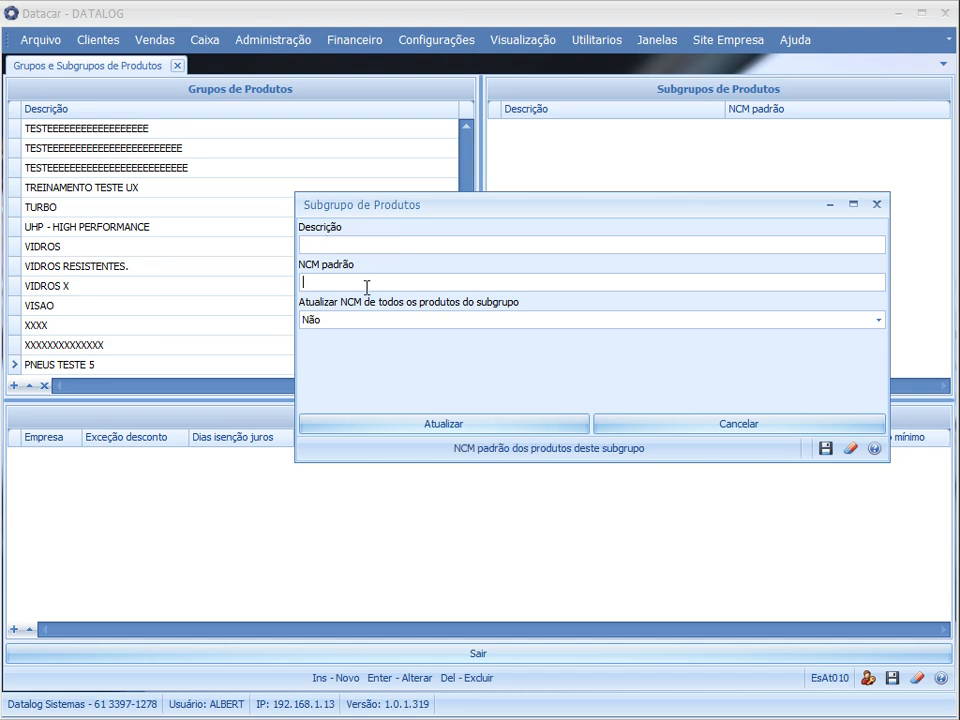
click(349, 321)
click(338, 321)
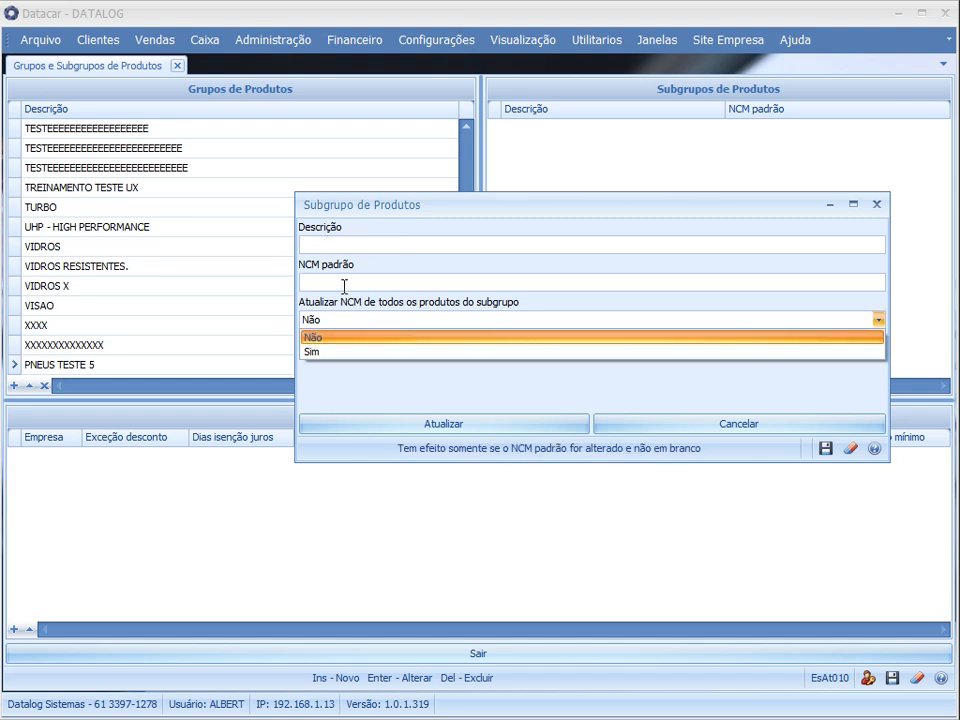
click(332, 279)
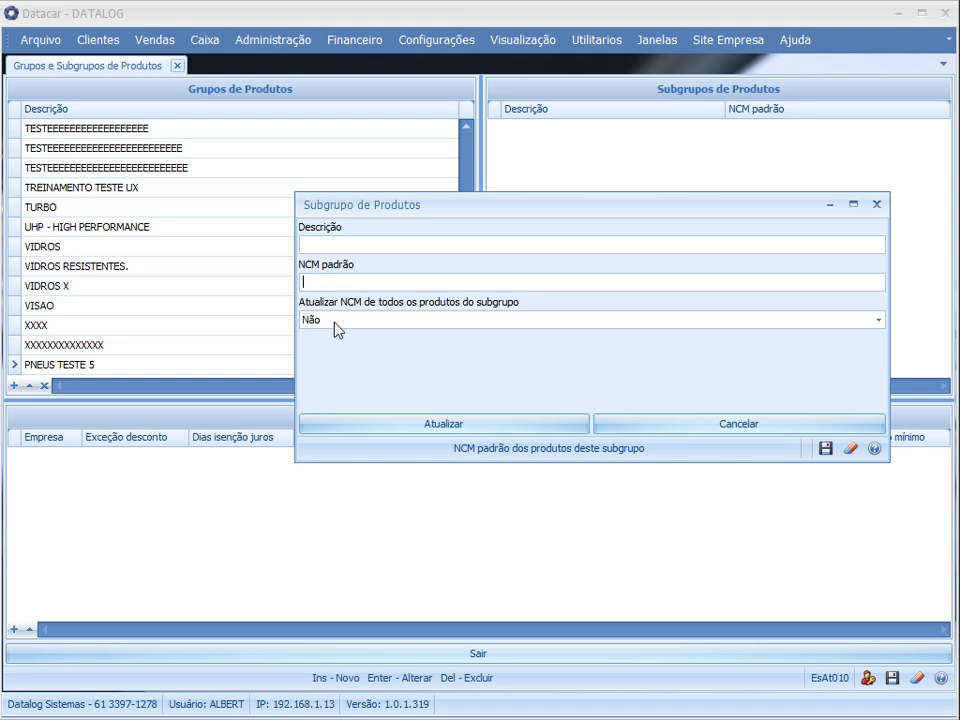
click(335, 322)
click(335, 322)
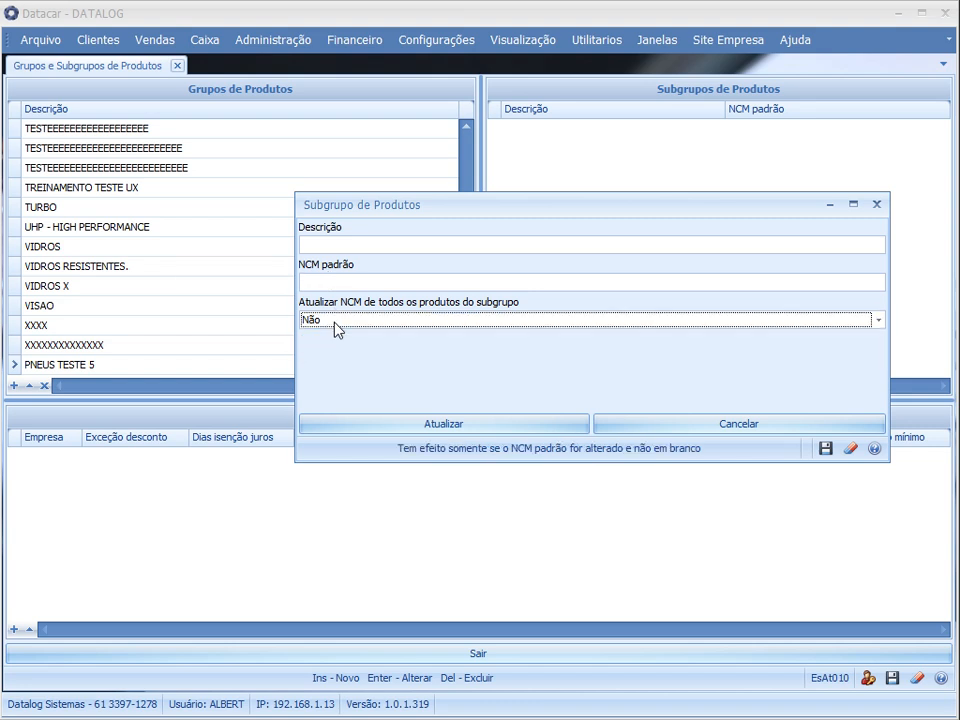
click(365, 243)
text(ARO 15)
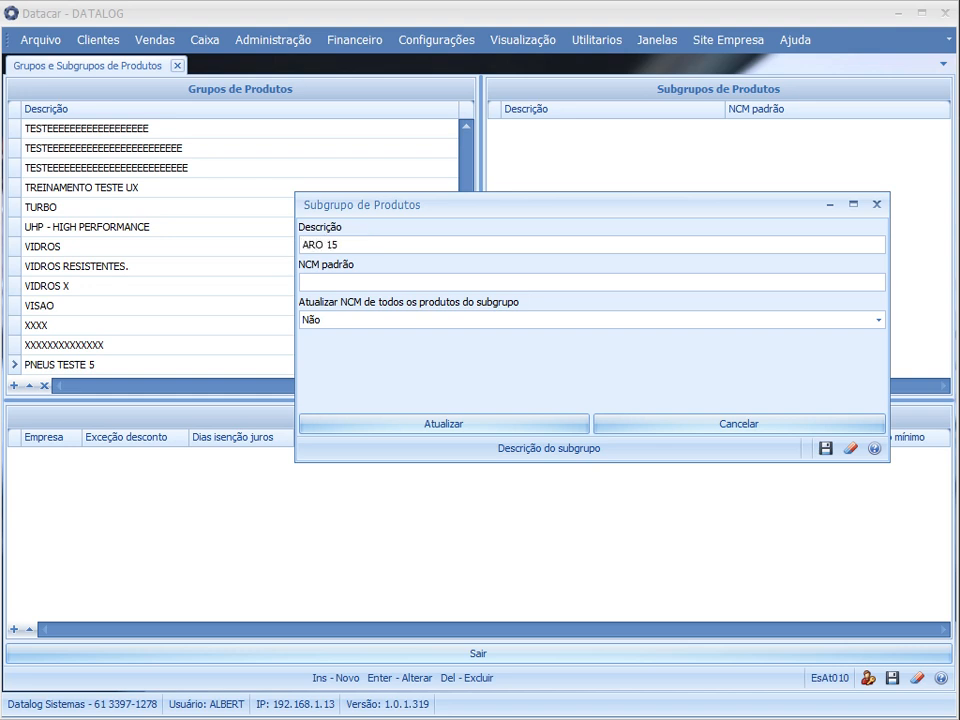
Set the subgroup's default NCM to 11213216 and the option to update the NCM of all its products to Sim
click(366, 281)
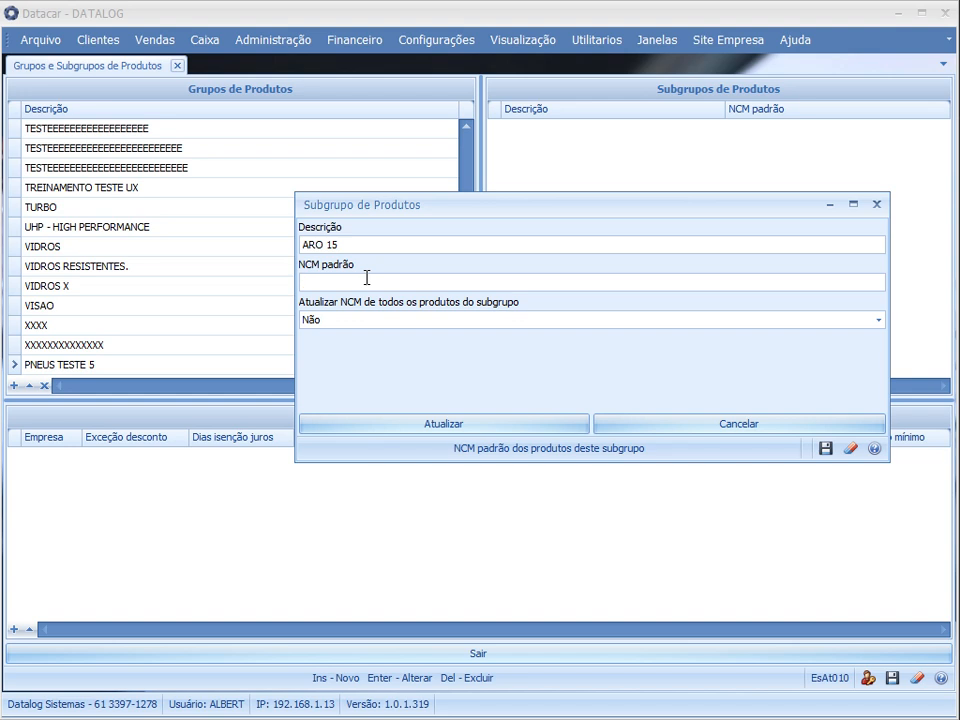
text(11213216)
drag(473, 281, 280, 279)
drag(366, 282, 279, 282)
drag(404, 280, 268, 285)
click(324, 322)
click(318, 352)
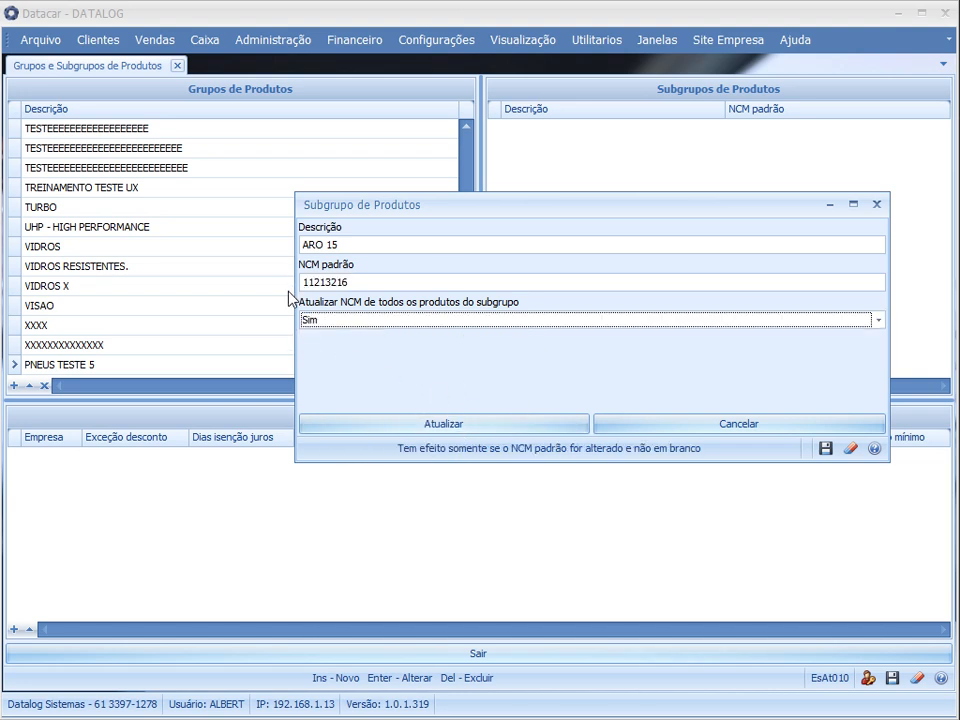
Save the ARO 15 subgroup with a blank default NCM and the product NCM update option set to Não
click(381, 283)
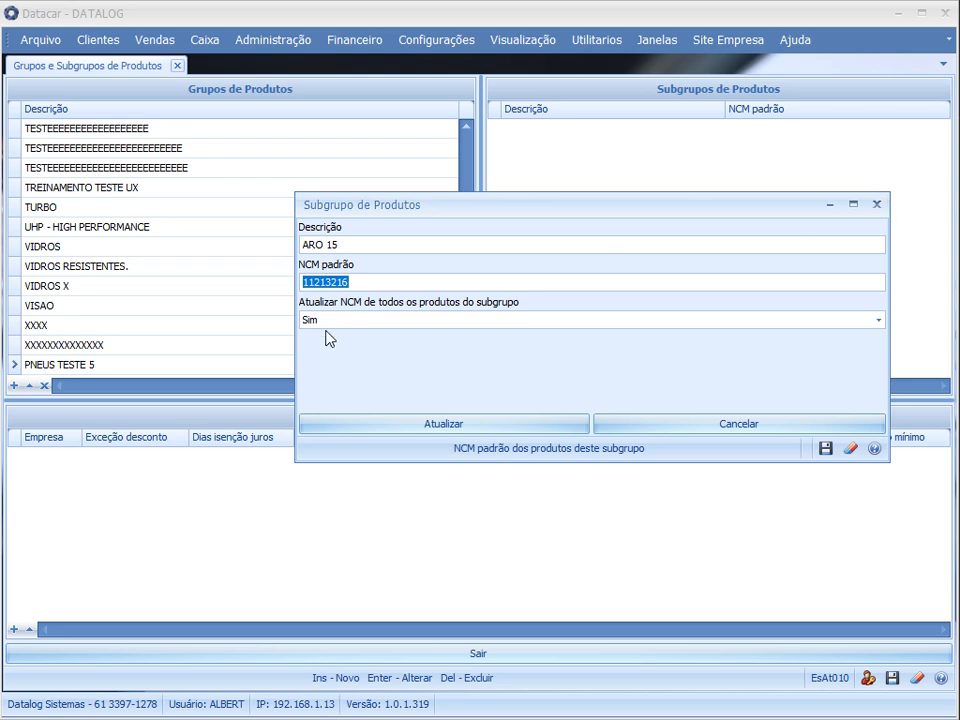
key(BackSpace)
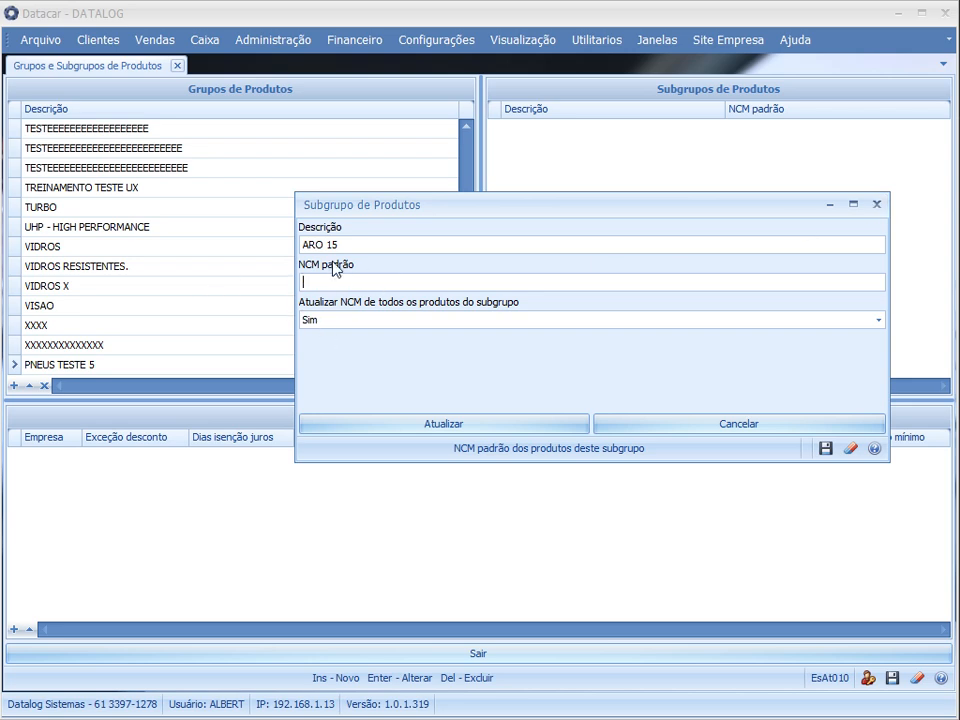
click(414, 317)
click(328, 337)
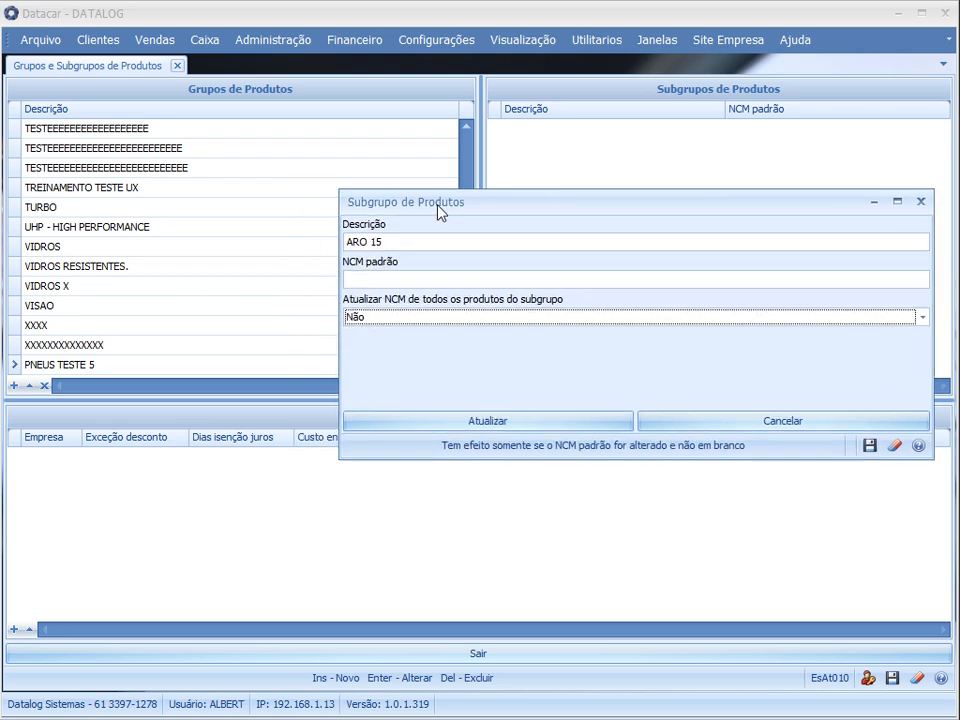
click(510, 424)
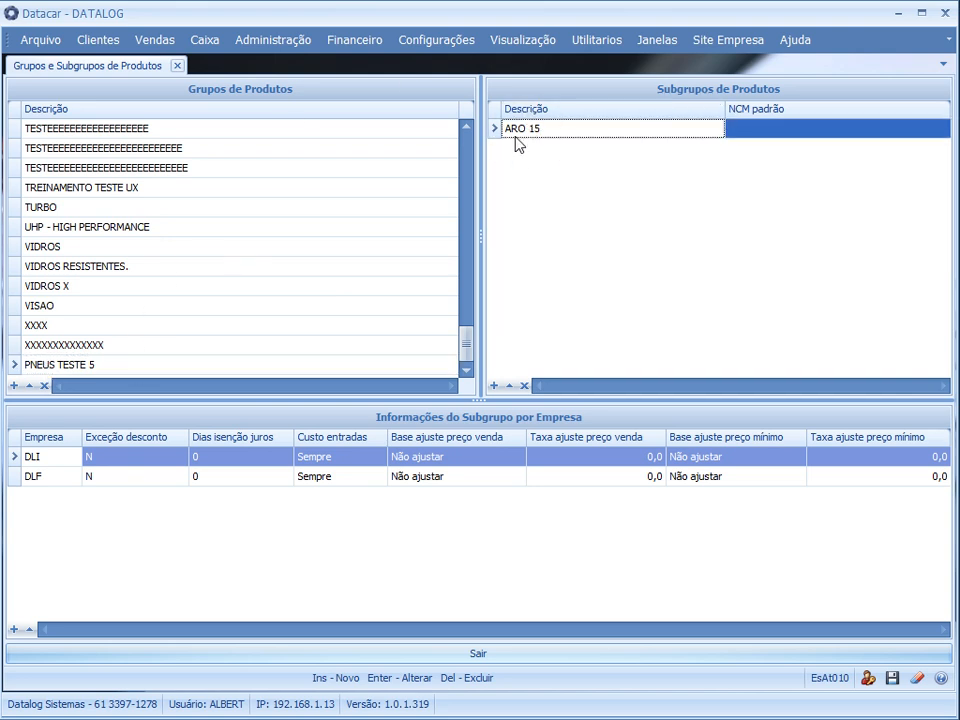
Add a second subgroup with the description ARO 16 to the PNEUS TESTE 5 group
click(58, 349)
click(65, 364)
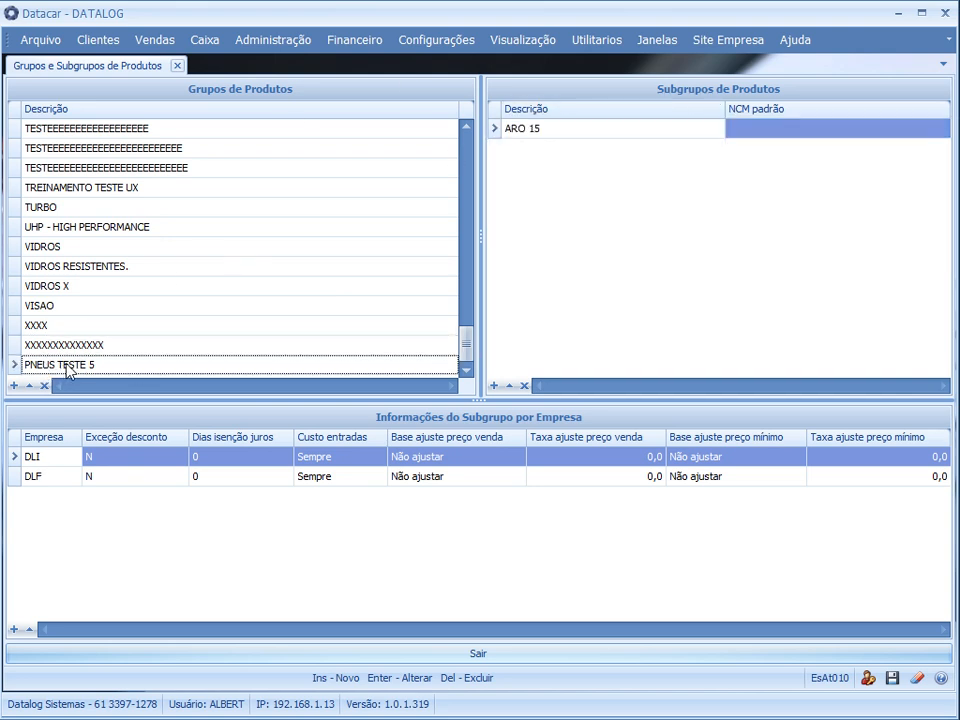
click(636, 214)
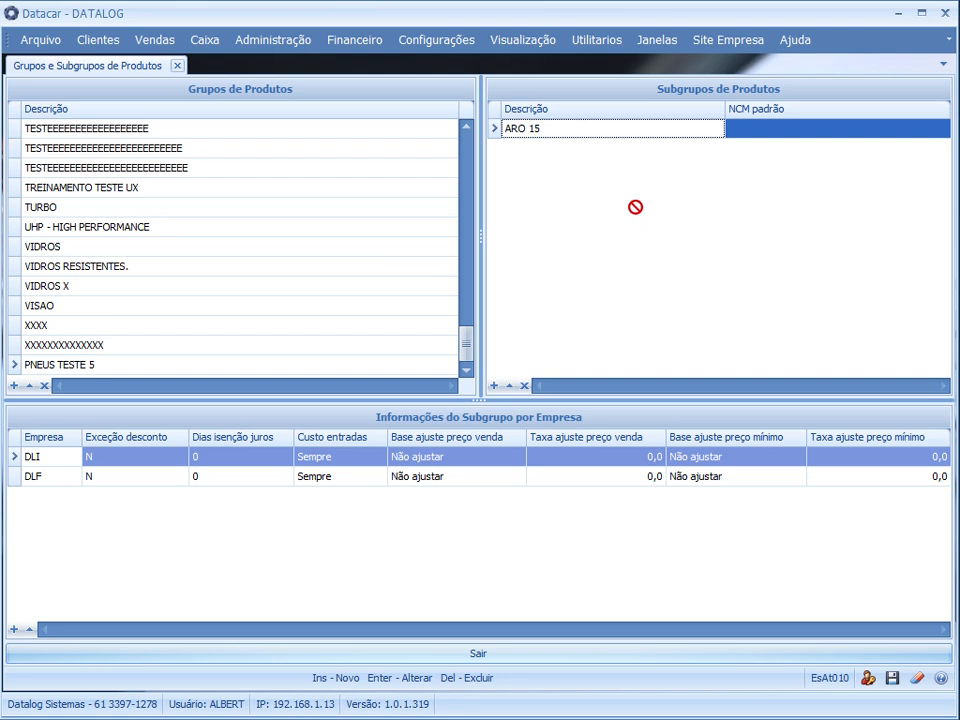
key(Insert)
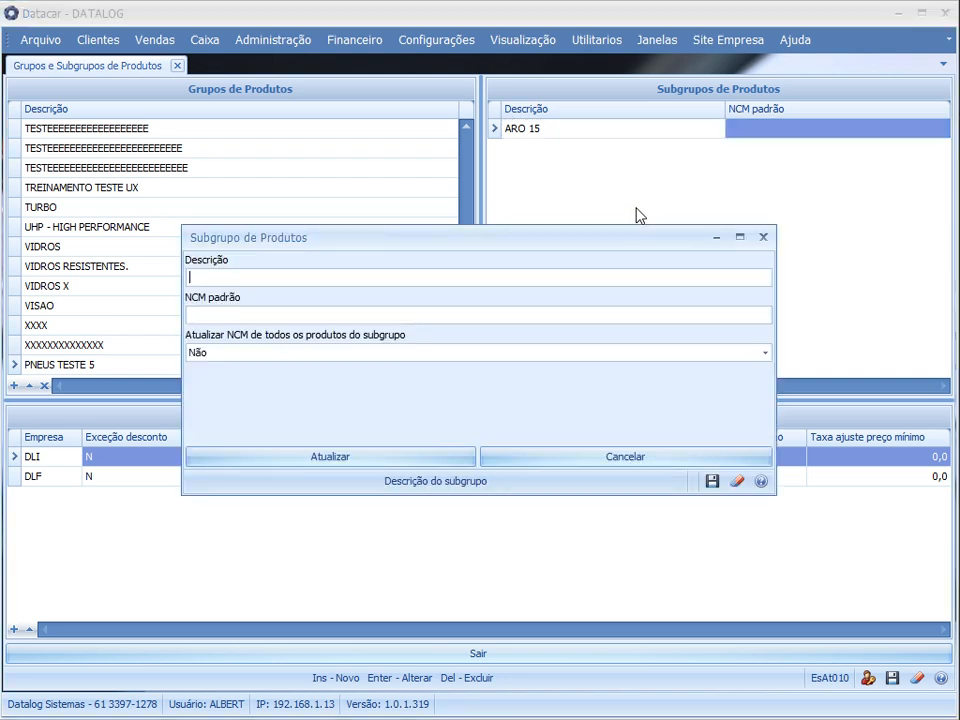
text(ARO 16)
click(302, 450)
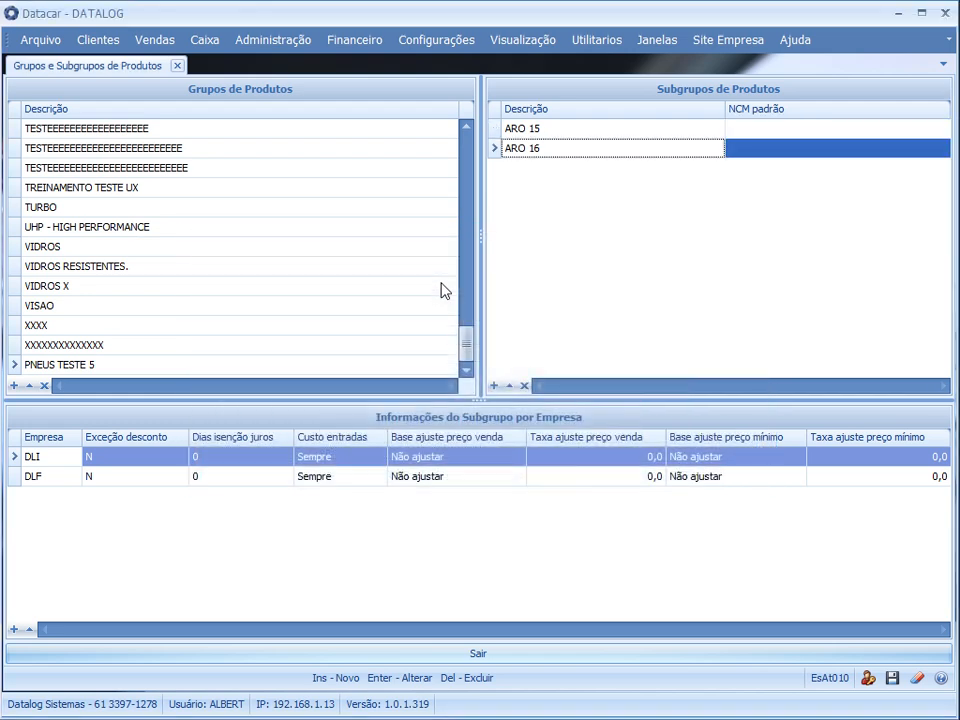
Compare the per-company information of the ARO 15 and ARO 16 subgroups
click(563, 130)
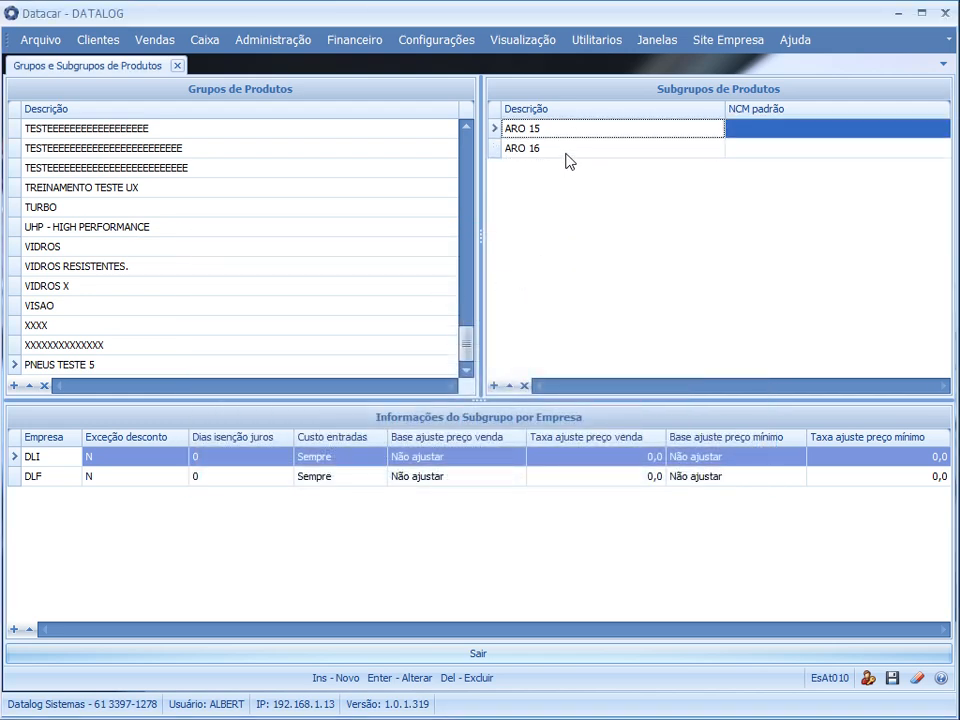
click(566, 152)
click(570, 129)
click(577, 151)
click(579, 131)
click(574, 152)
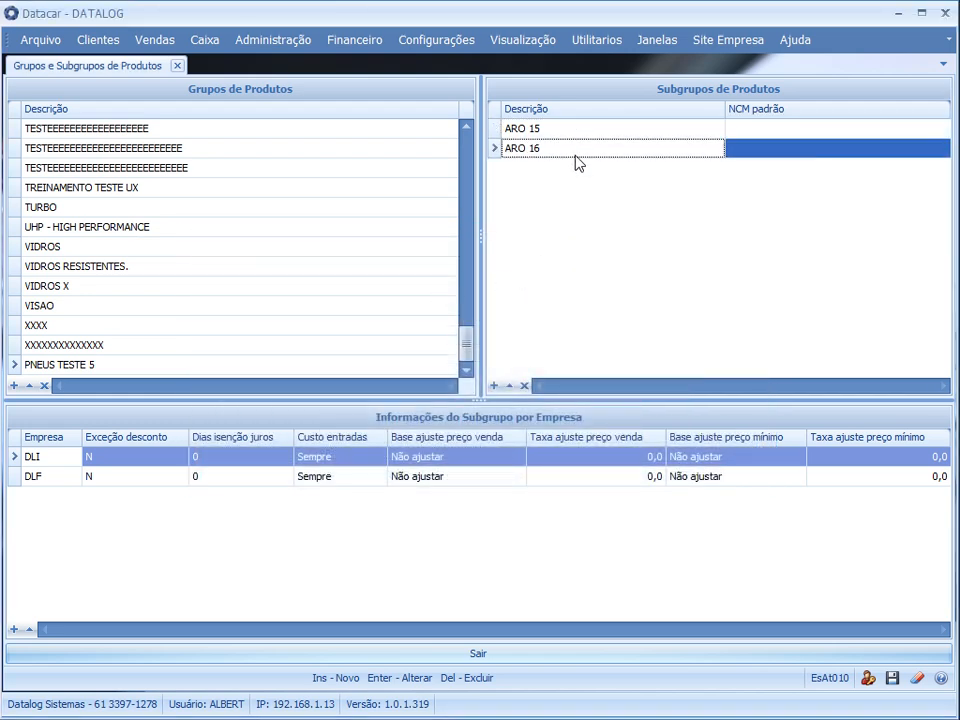
Delete the ARO 16 subgroup from the PNEUS TESTE 5 group
click(574, 132)
click(568, 152)
click(572, 130)
click(570, 150)
click(569, 132)
click(561, 150)
click(557, 132)
click(552, 149)
key(Delete)
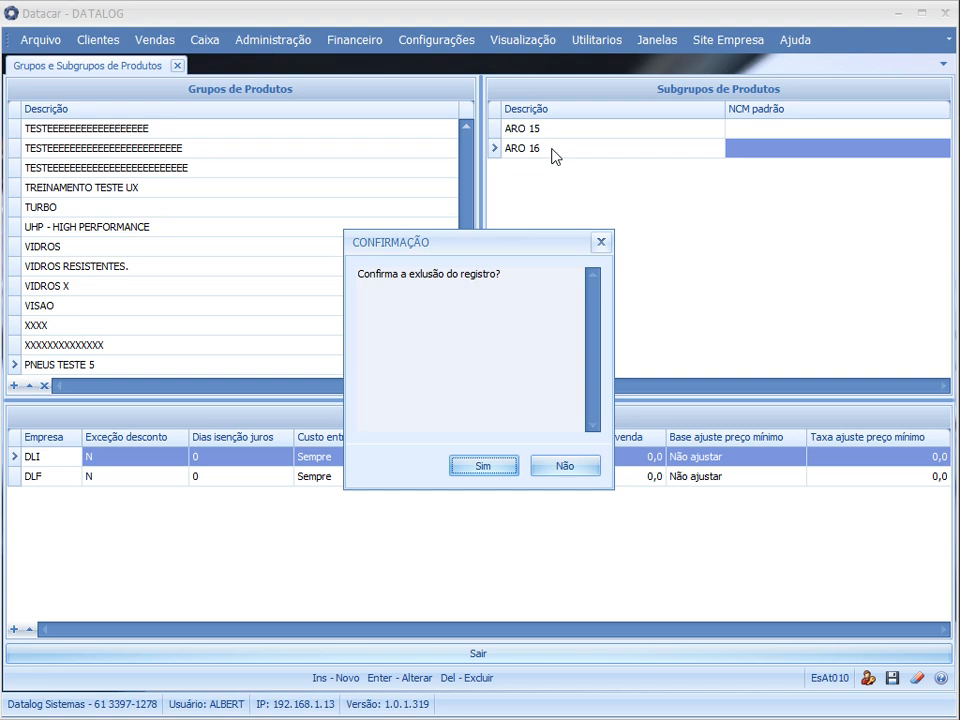
drag(466, 250, 431, 229)
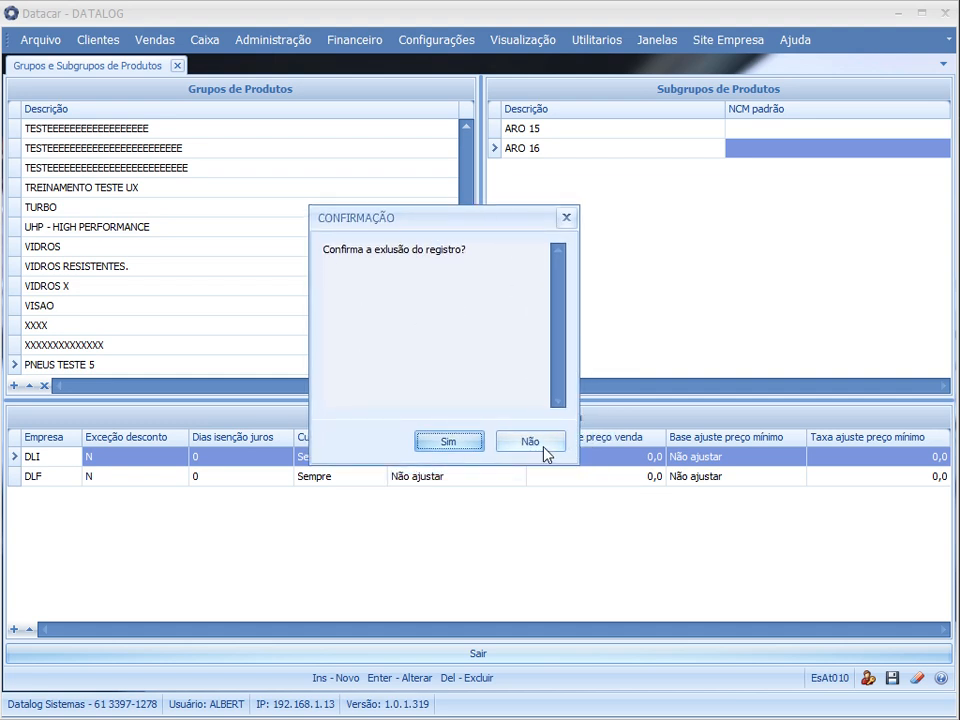
click(447, 442)
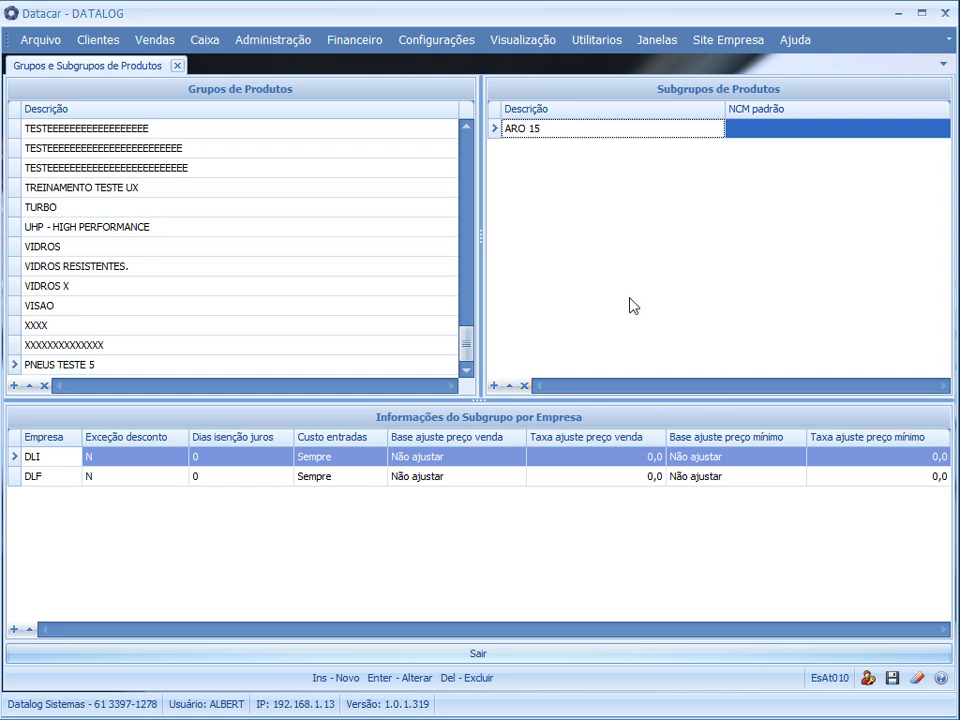
Review the DLI and DLF company records of the ARO 15 subgroup in the PNEUS TESTE 5 group
click(137, 364)
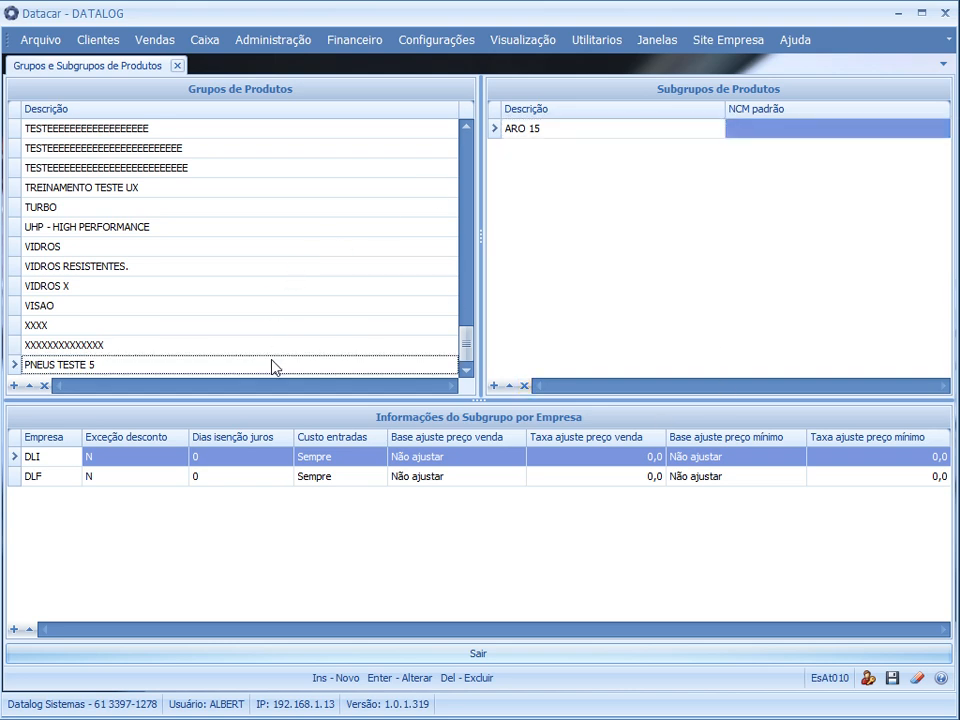
click(621, 138)
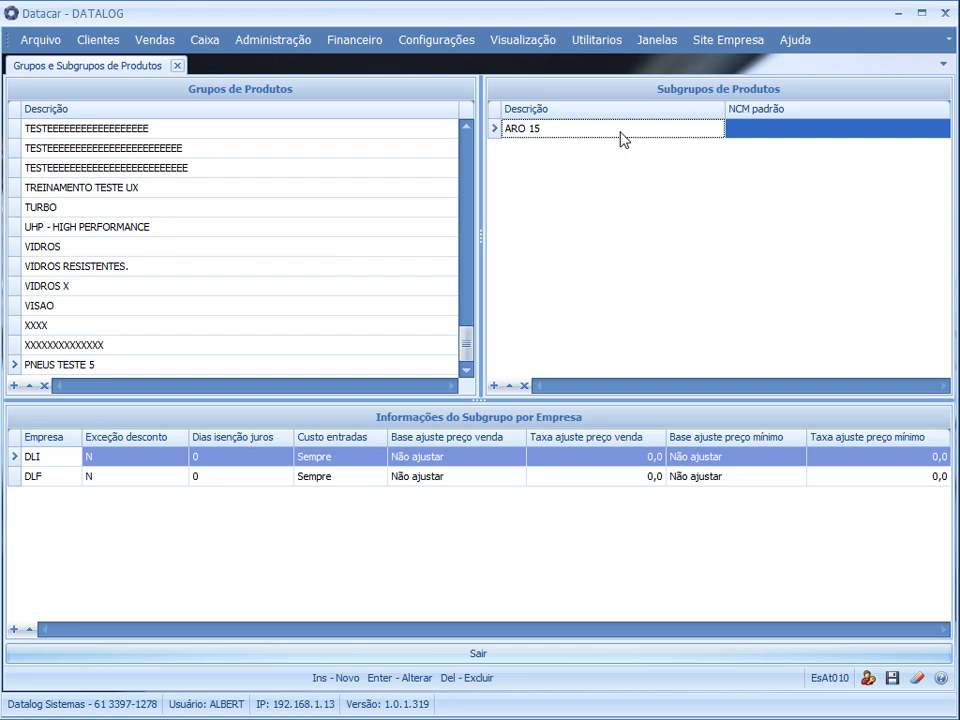
click(138, 460)
click(141, 472)
click(142, 459)
click(146, 471)
click(150, 461)
click(156, 474)
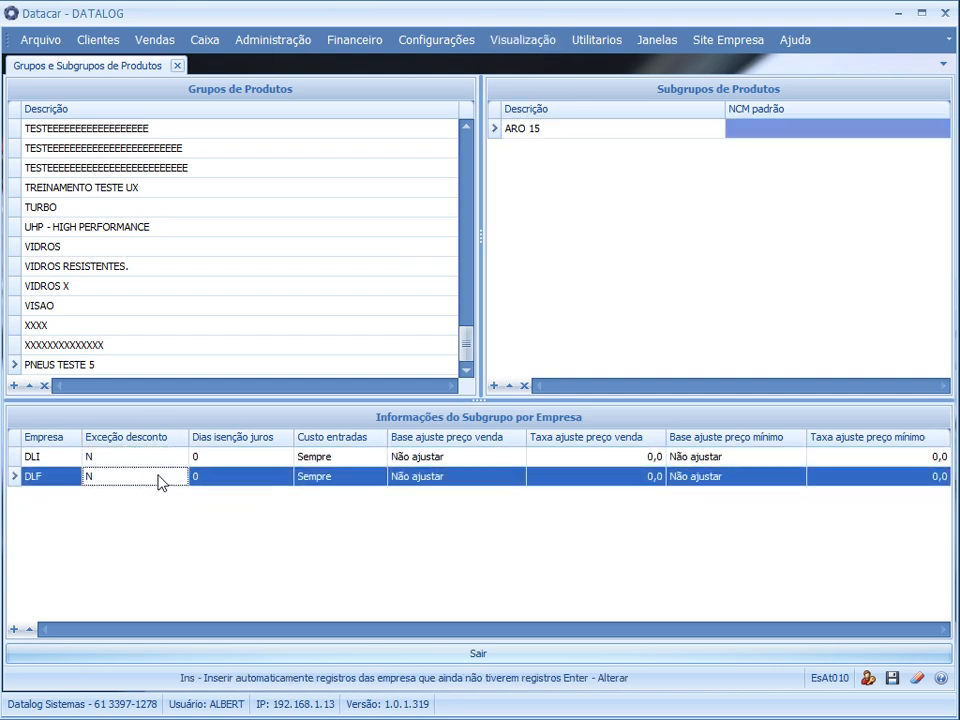
click(159, 463)
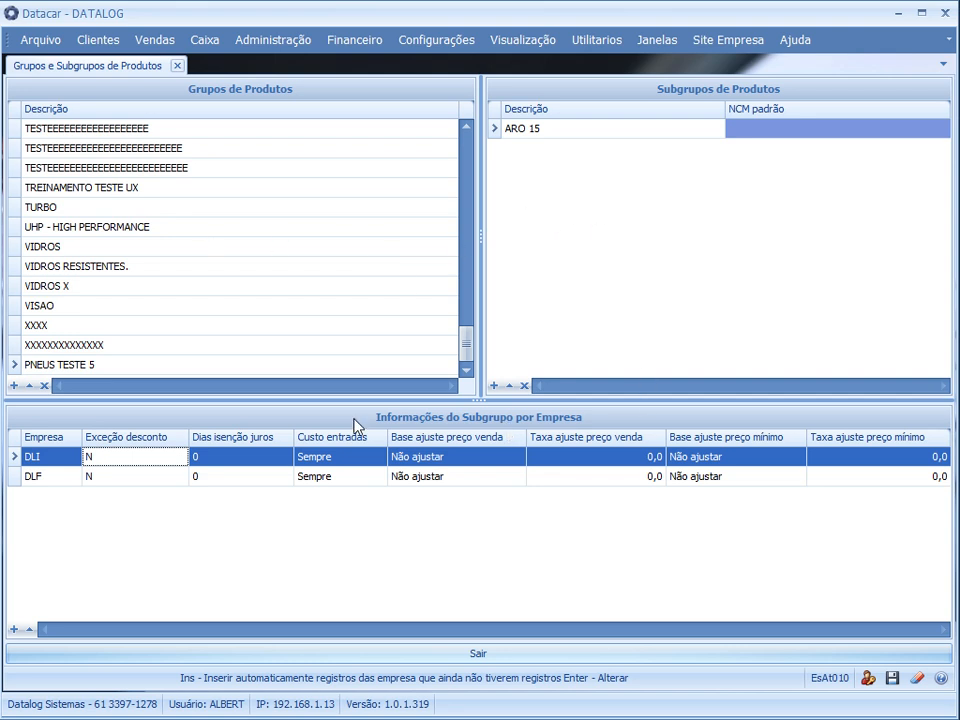
Compare the discount exception and interest-free days of DLI and DLF for the ARO 15 subgroup
click(44, 364)
click(553, 132)
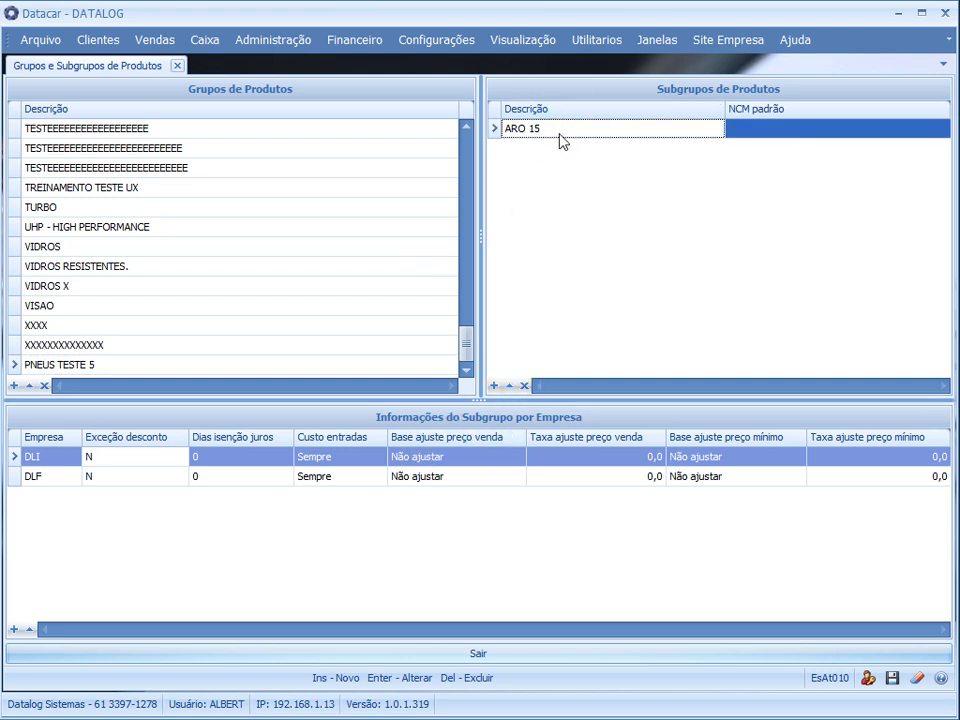
click(119, 362)
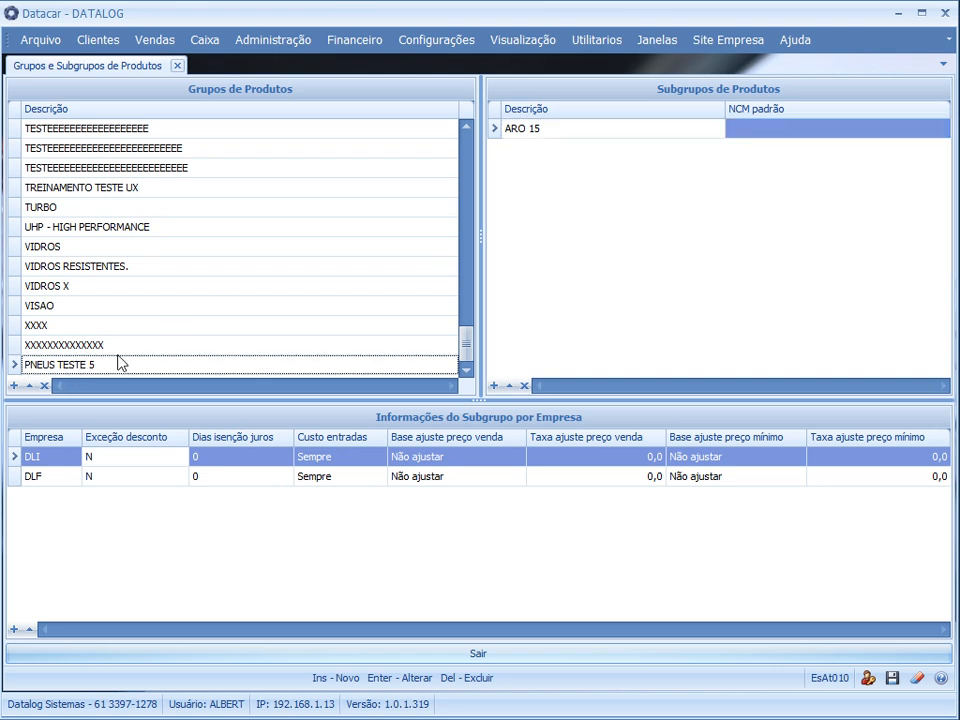
click(686, 135)
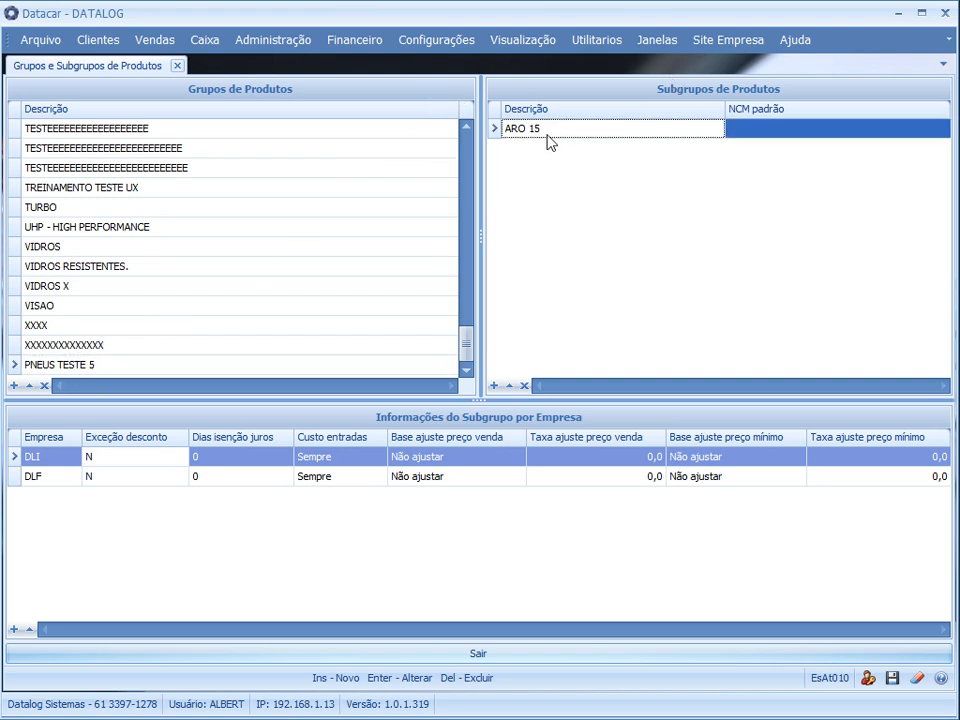
click(208, 458)
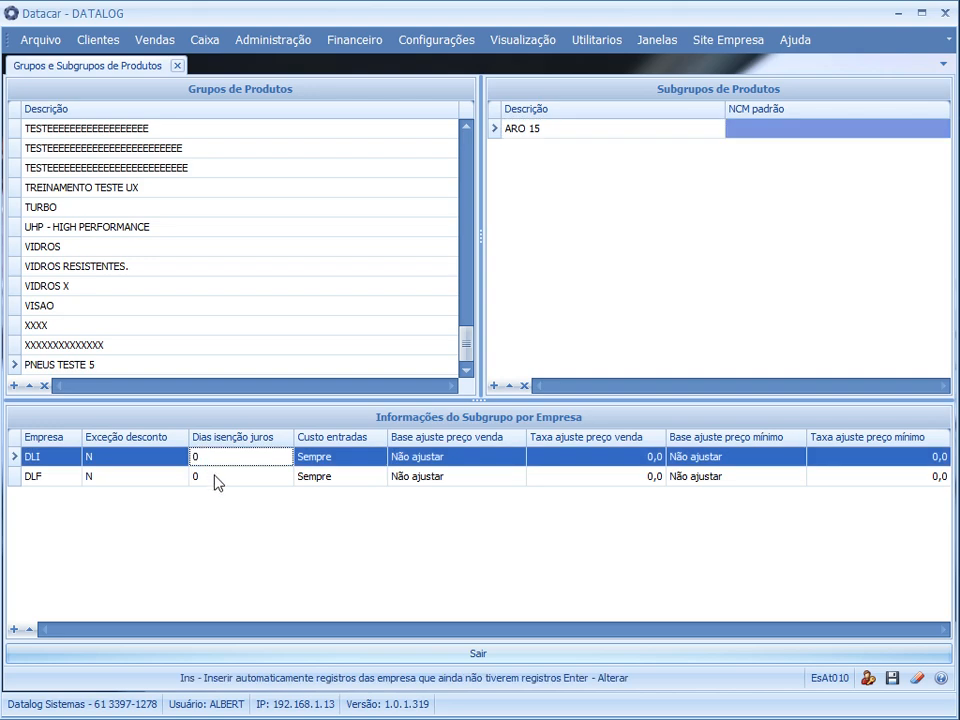
click(216, 478)
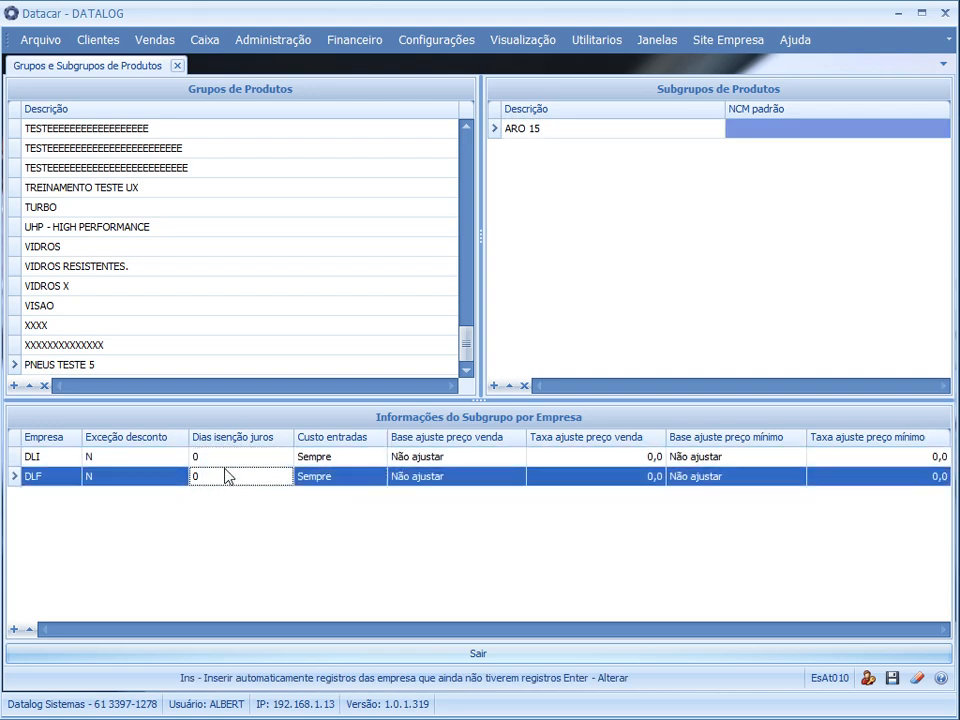
key(Up)
click(227, 476)
click(225, 460)
click(223, 478)
click(72, 460)
click(69, 477)
click(80, 459)
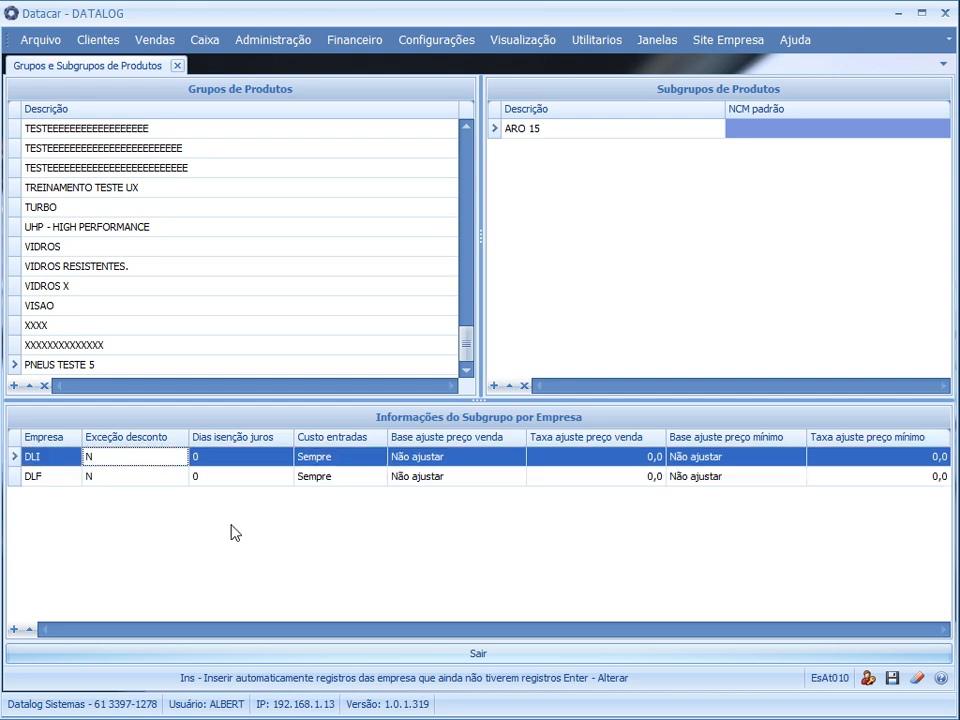
click(143, 478)
click(152, 459)
Open the DLI company settings of the ARO 15 subgroup and set the discount exception to Sim
click(195, 457)
double_click(195, 457)
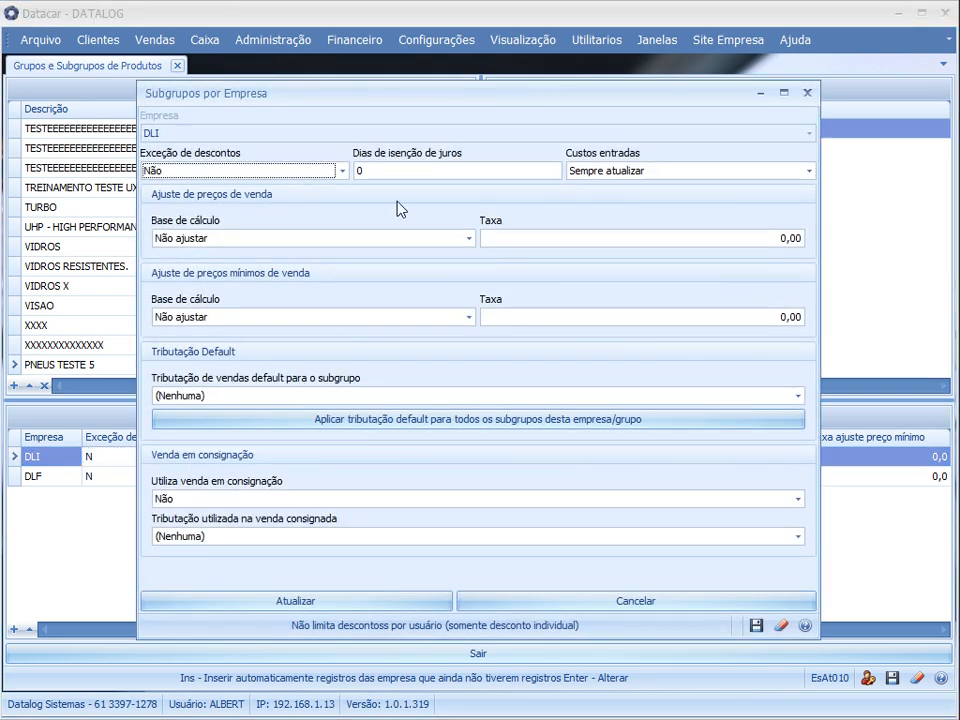
drag(482, 97, 456, 81)
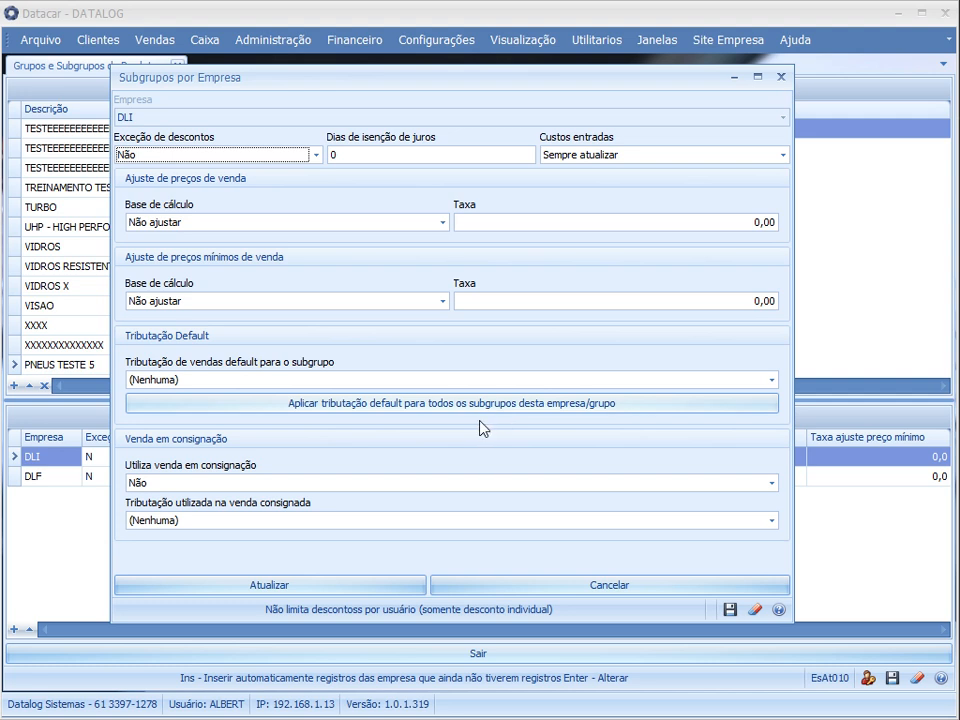
click(250, 160)
click(150, 186)
click(172, 162)
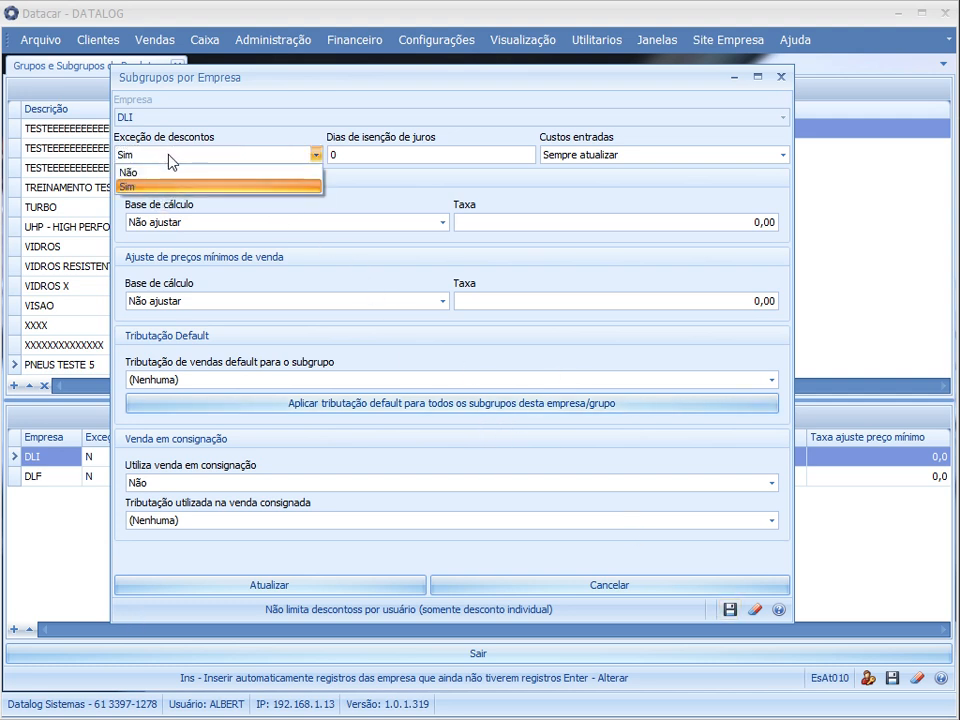
click(152, 172)
click(158, 157)
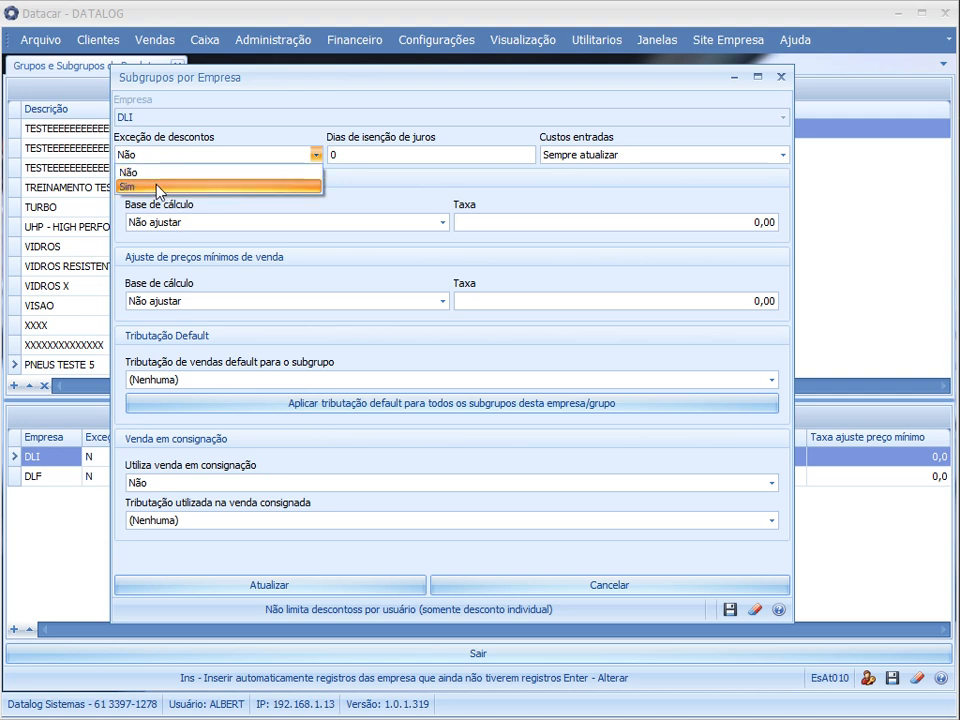
click(158, 186)
click(195, 157)
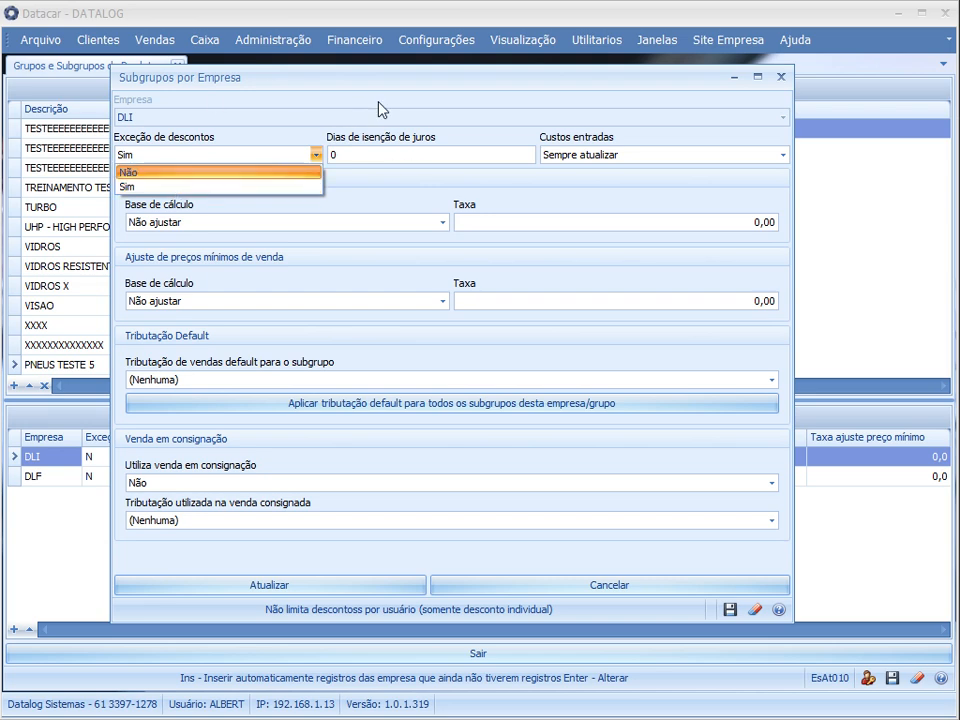
drag(322, 92, 395, 157)
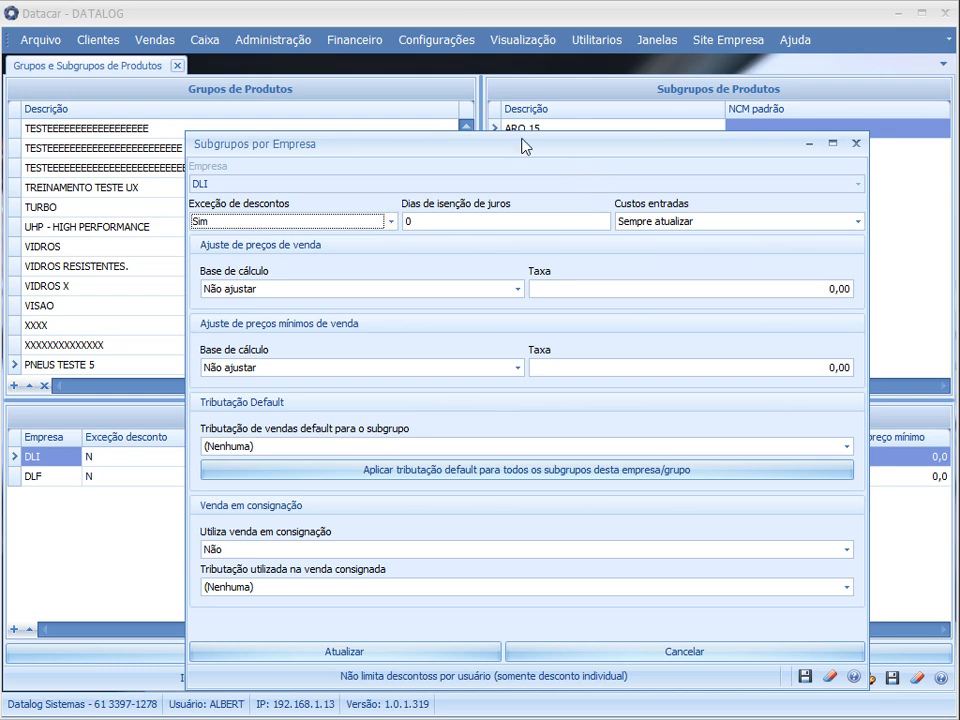
drag(521, 139, 577, 164)
click(294, 246)
click(294, 279)
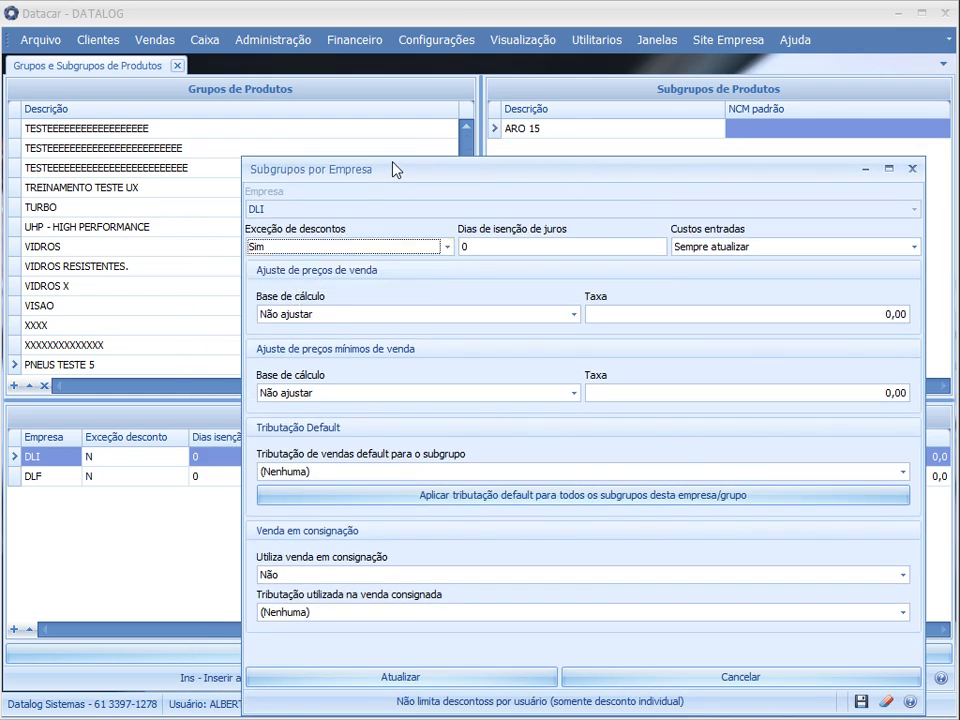
drag(392, 169, 322, 216)
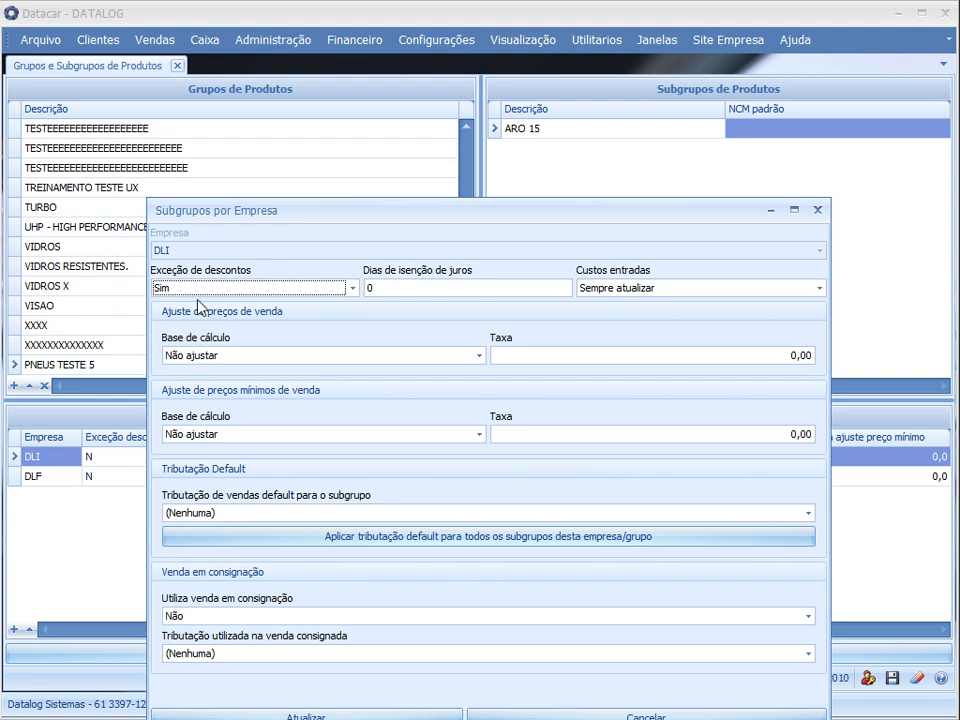
Try the entry cost option Atualizar somente quando novo custo maior, and return it to Sempre atualizar
click(428, 290)
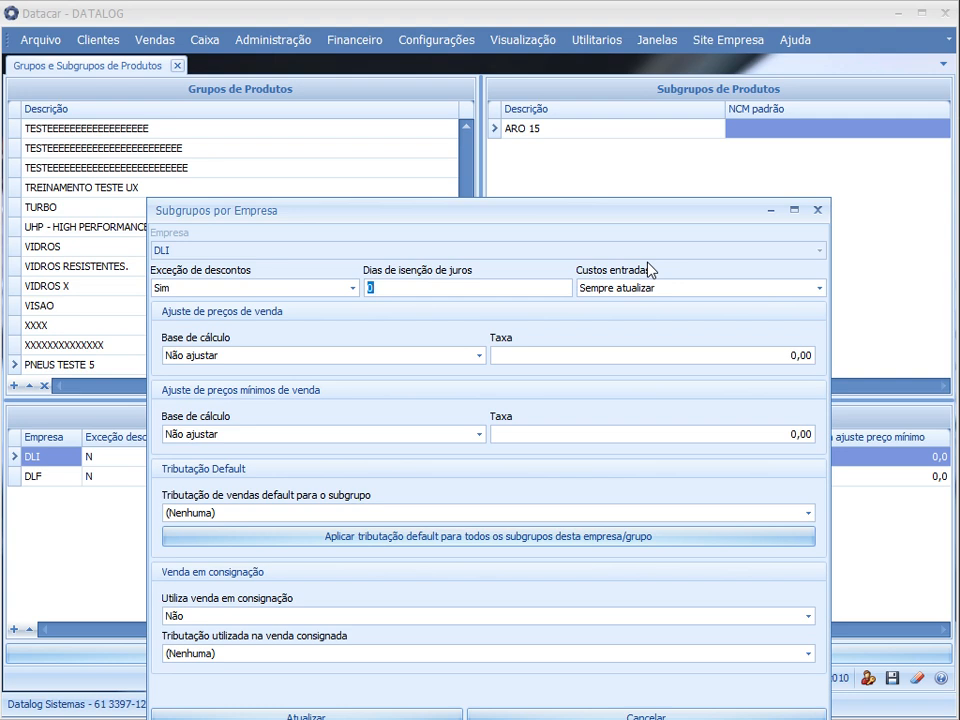
click(651, 289)
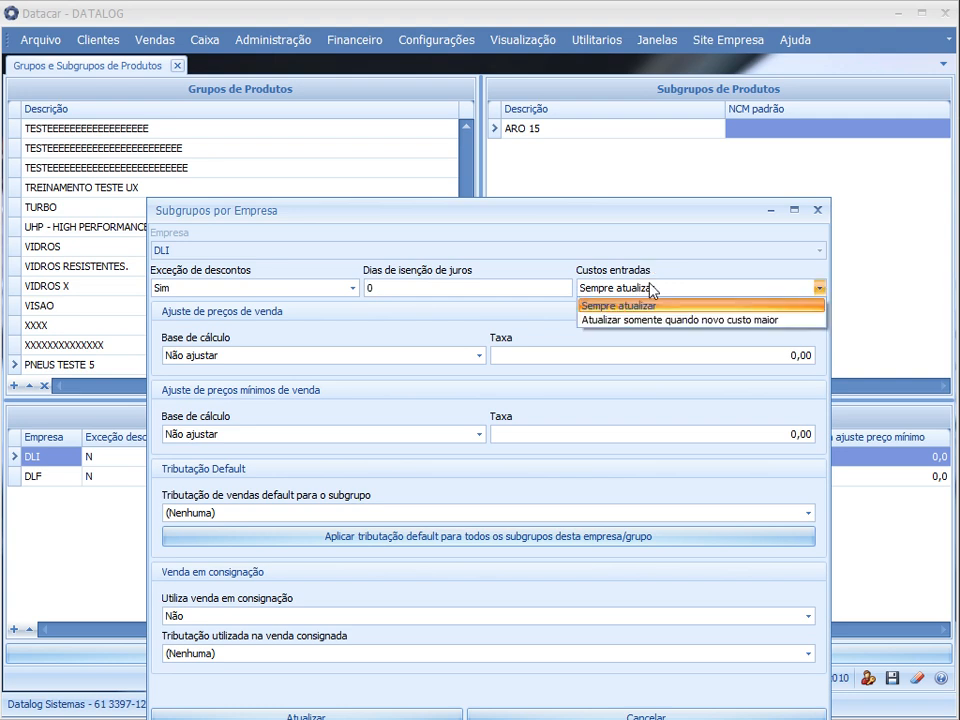
click(651, 290)
click(649, 288)
click(622, 317)
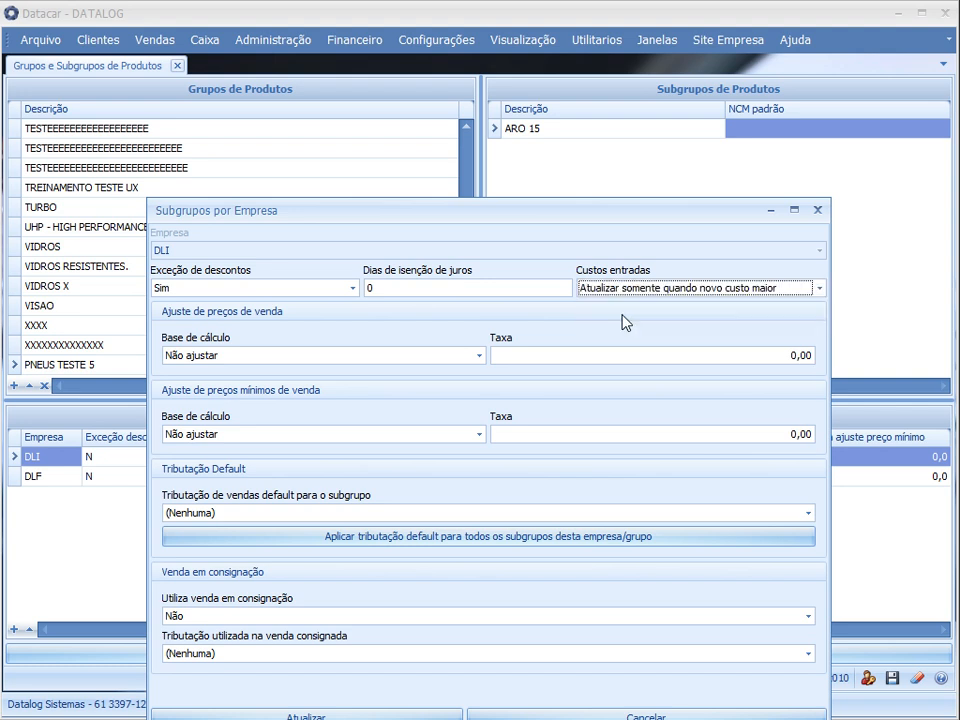
click(754, 294)
click(697, 304)
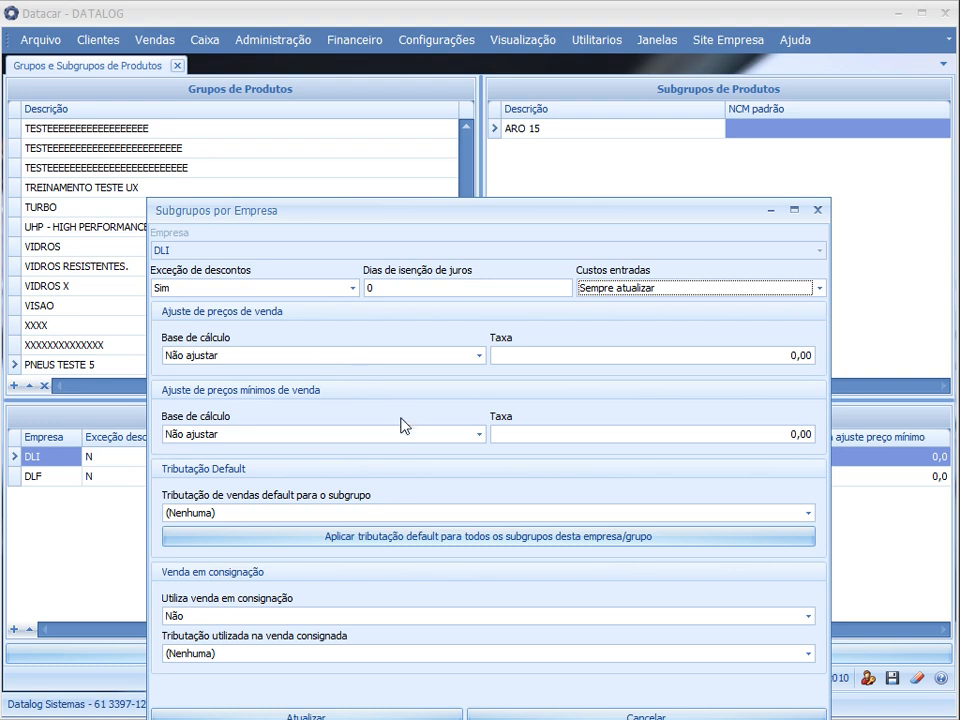
Set the calculation base of the sale price adjustment to Custo de reposição
drag(429, 210, 383, 174)
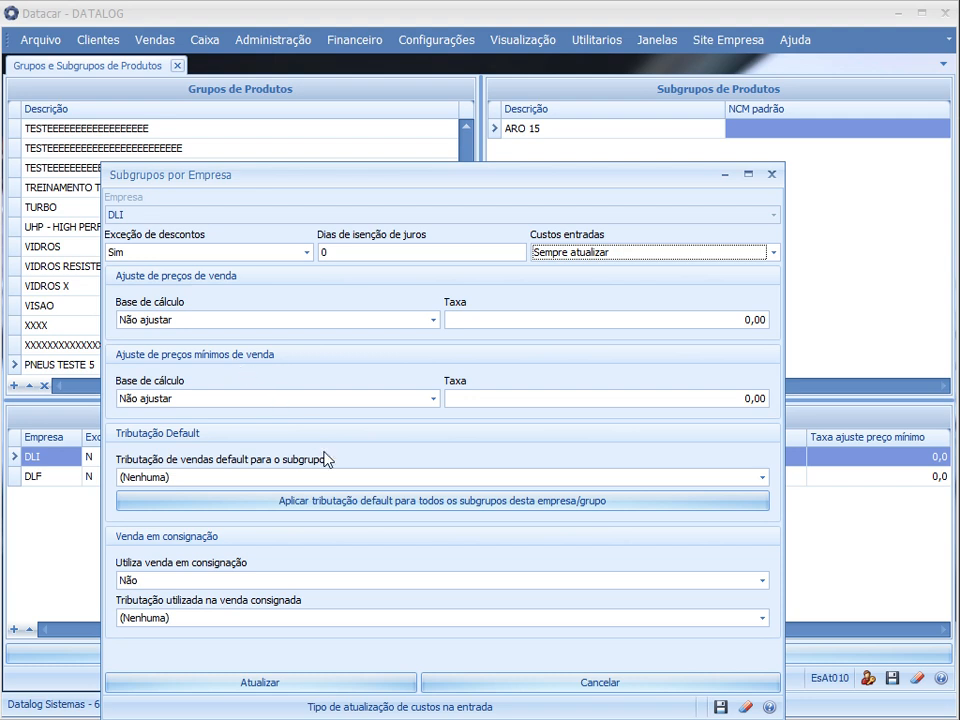
click(205, 321)
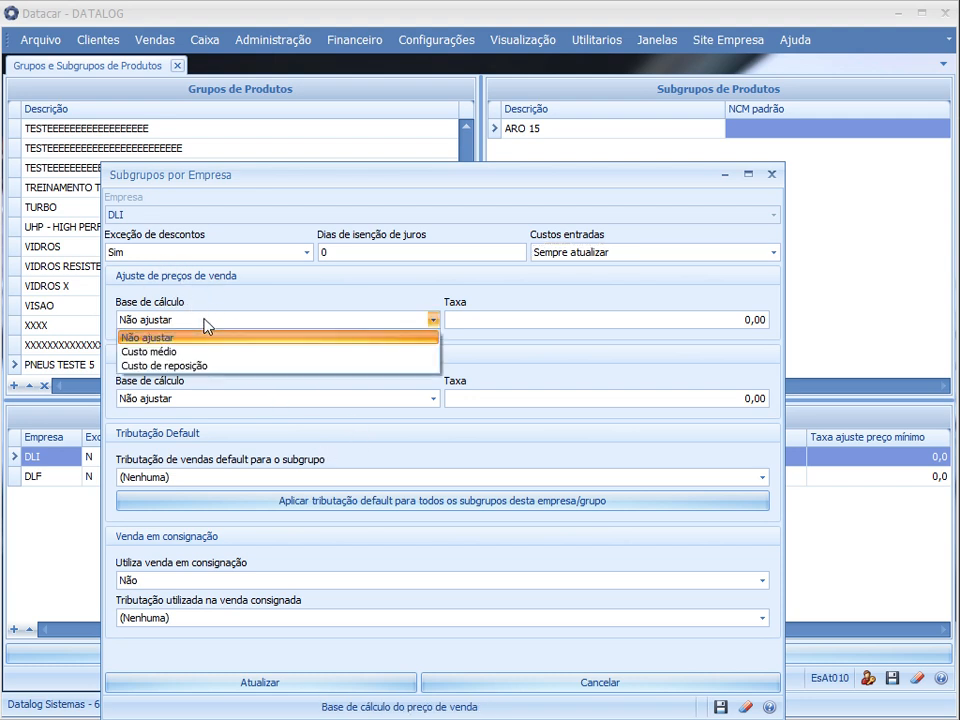
click(135, 318)
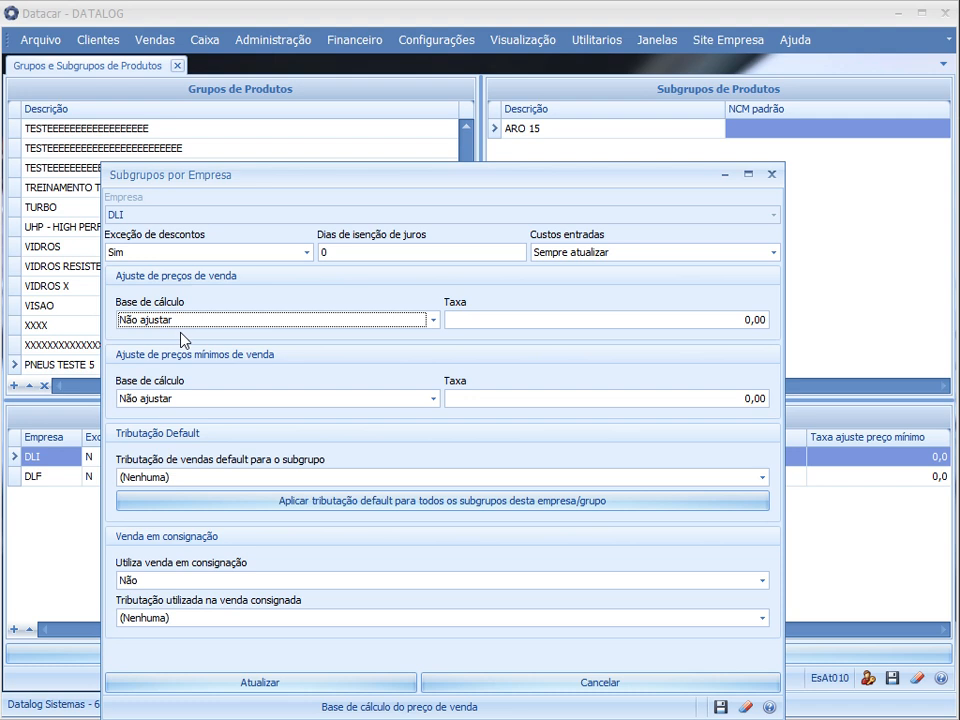
click(181, 325)
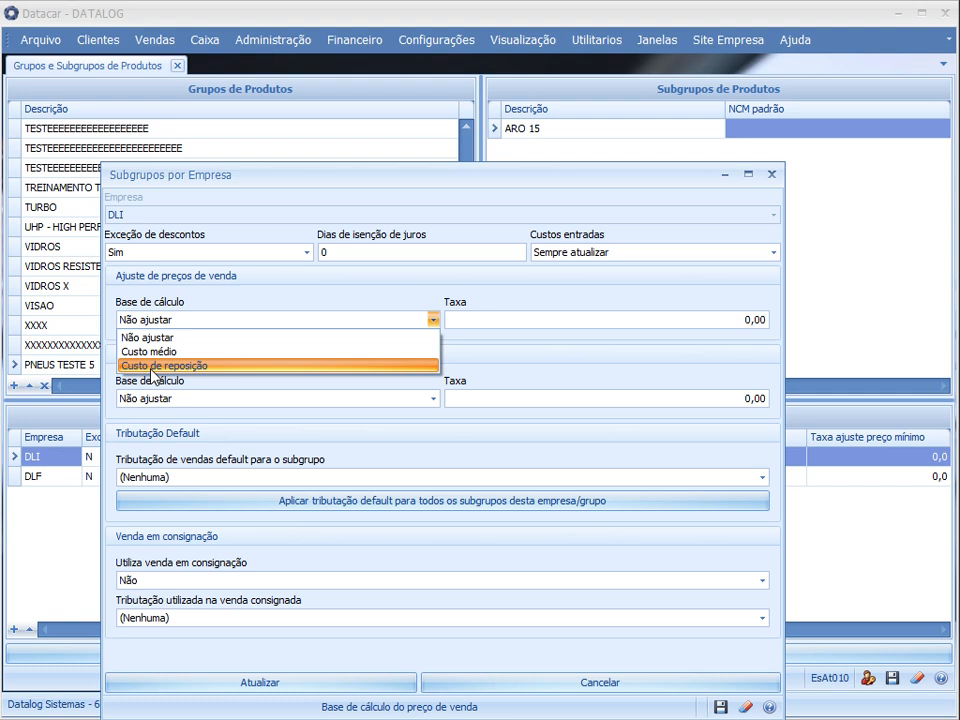
click(152, 366)
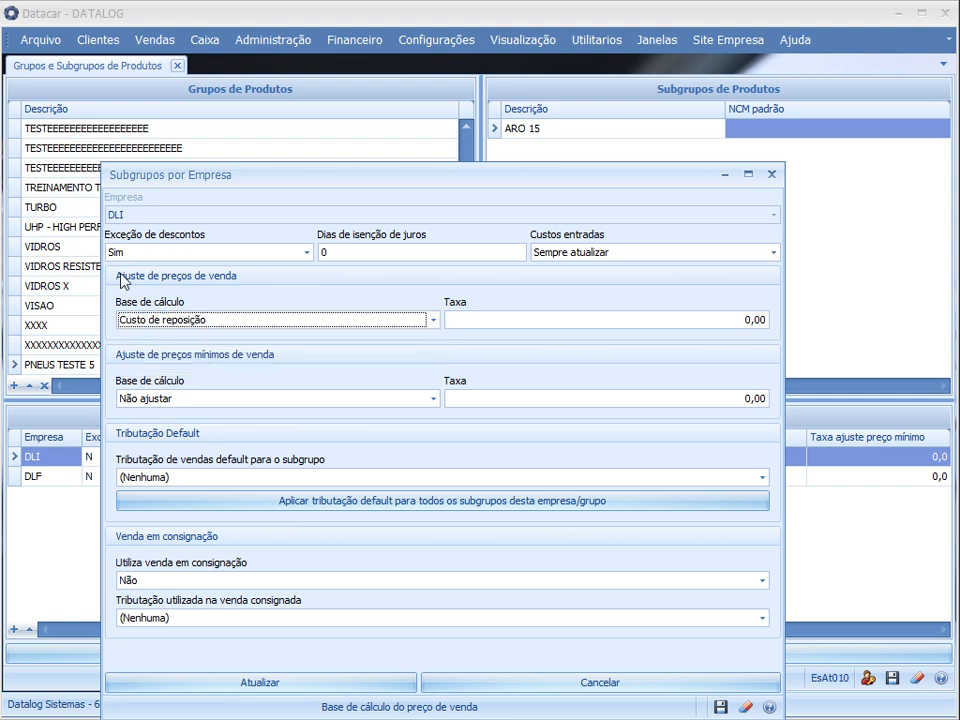
click(203, 322)
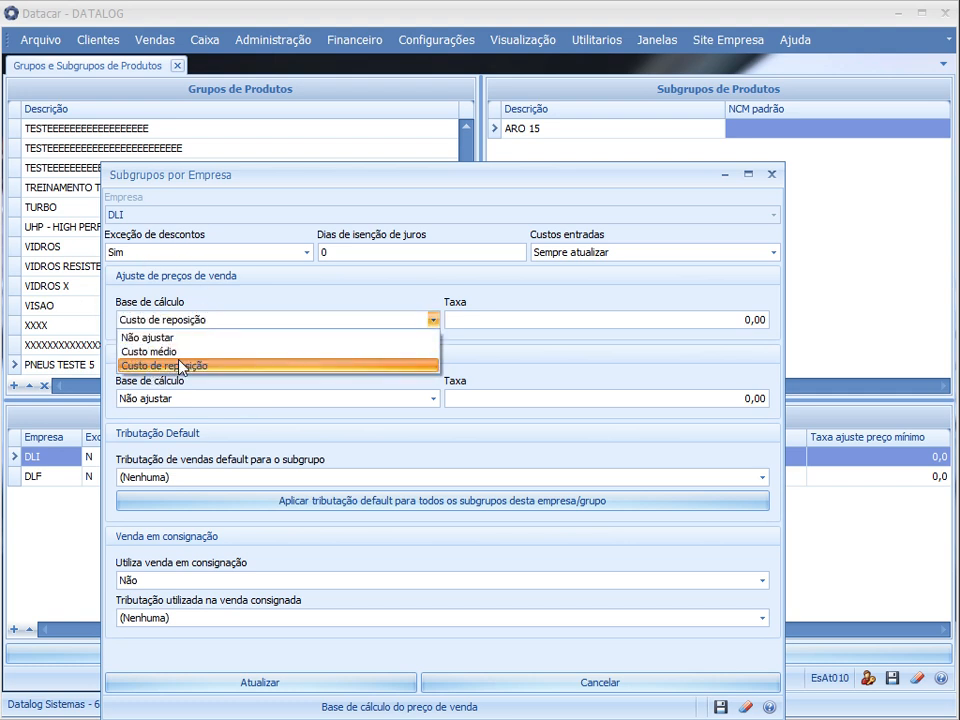
click(180, 366)
click(199, 322)
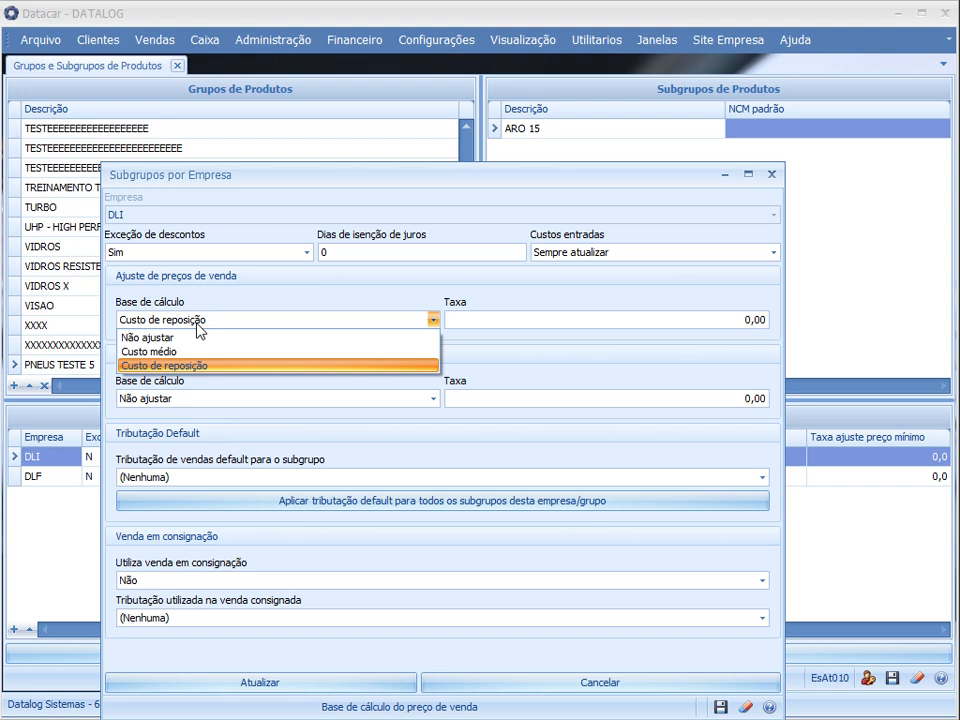
click(190, 366)
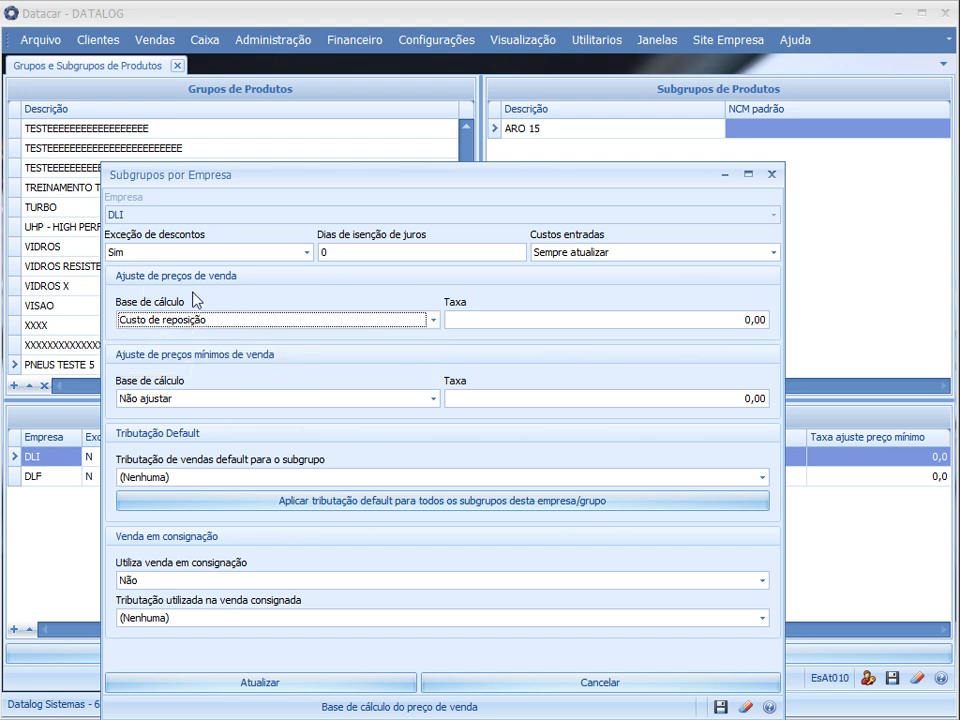
Set the sale price adjustment rate to 60
click(581, 320)
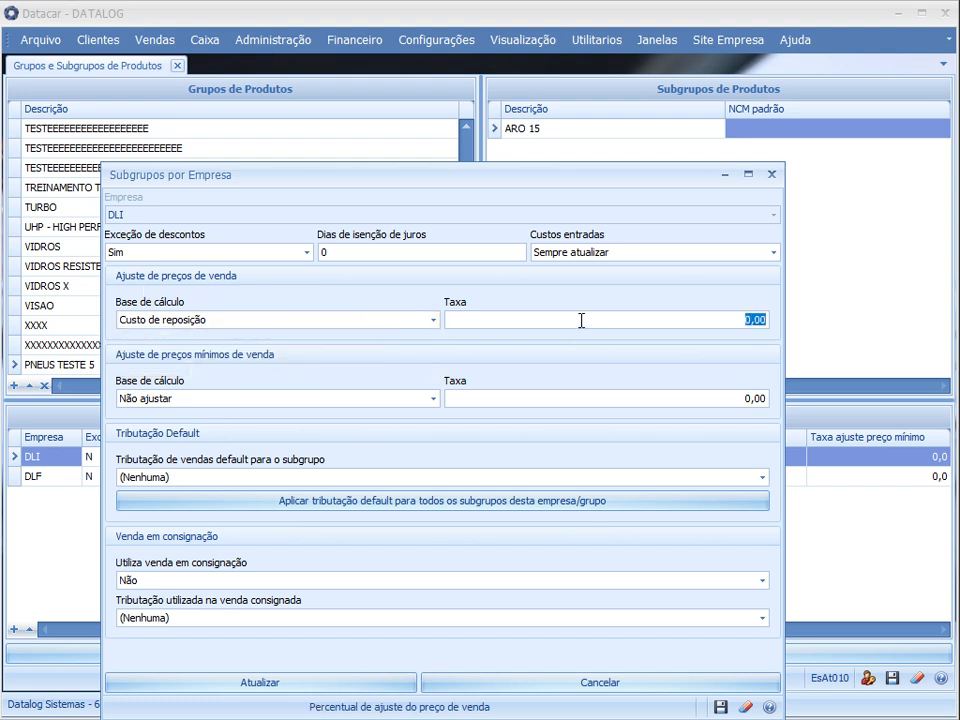
text(60)
click(696, 323)
drag(696, 323, 774, 318)
Set the minimum sale price adjustment to the calculation base Preço de venda with a rate of 5
click(207, 402)
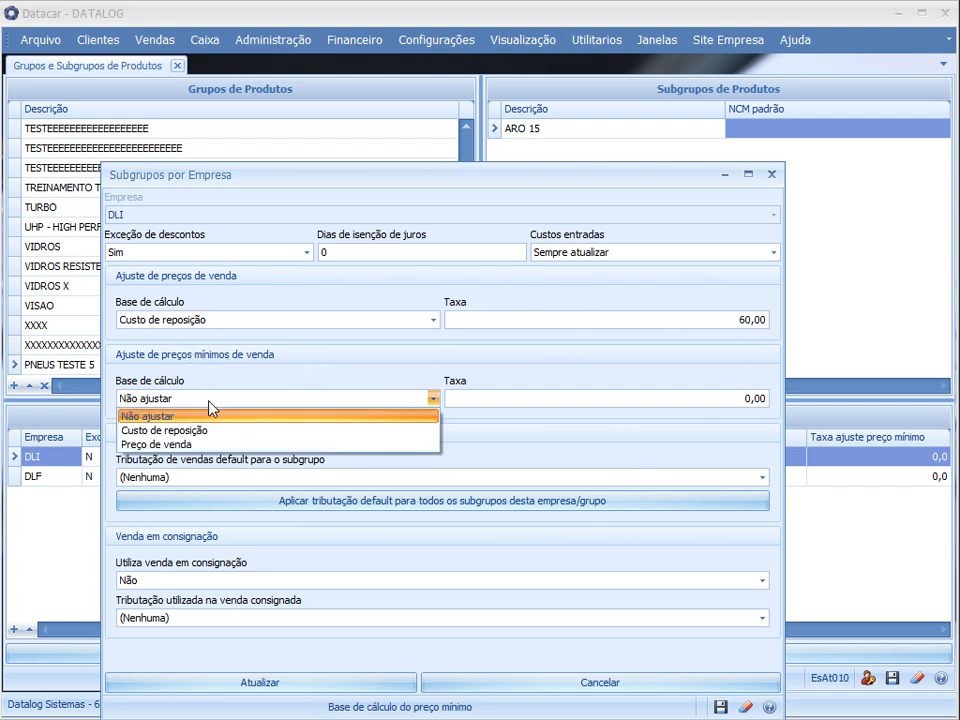
click(172, 444)
click(638, 394)
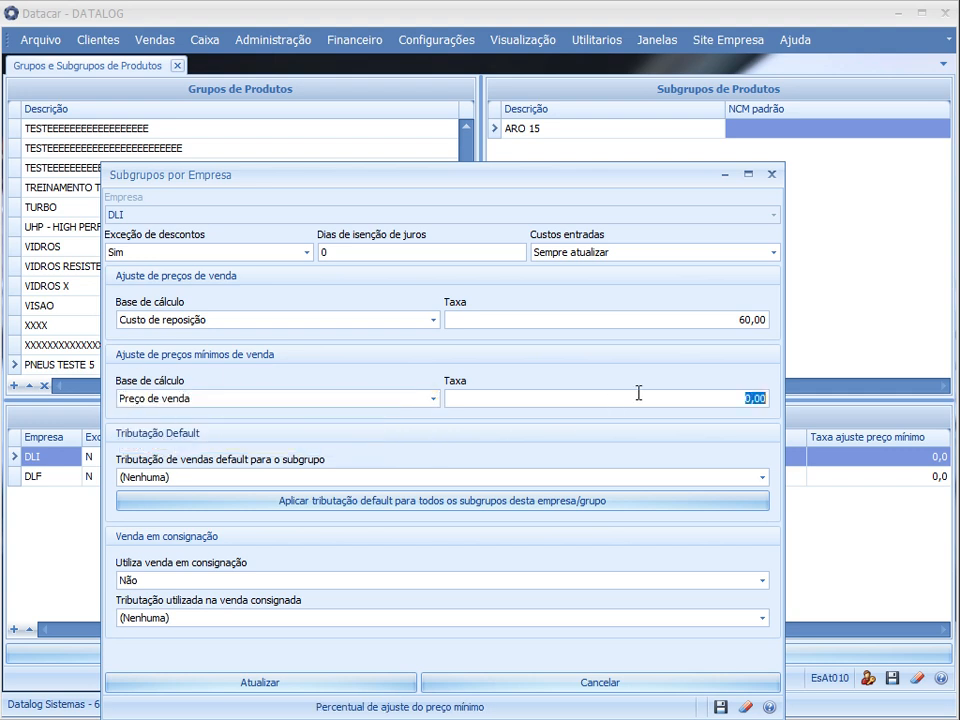
text(5)
Set the subgroup's default sales taxation to the ICMS: 900 - 17,0% entry with CFOP 5405
click(198, 483)
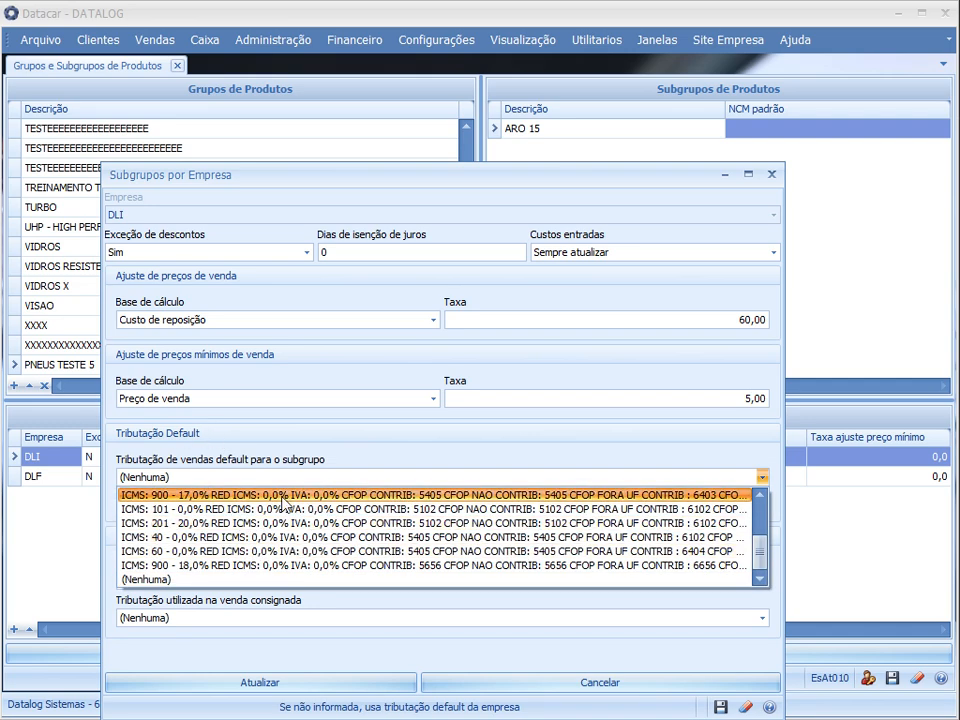
scroll(380, 550, down, 1)
scroll(300, 548, down, 1)
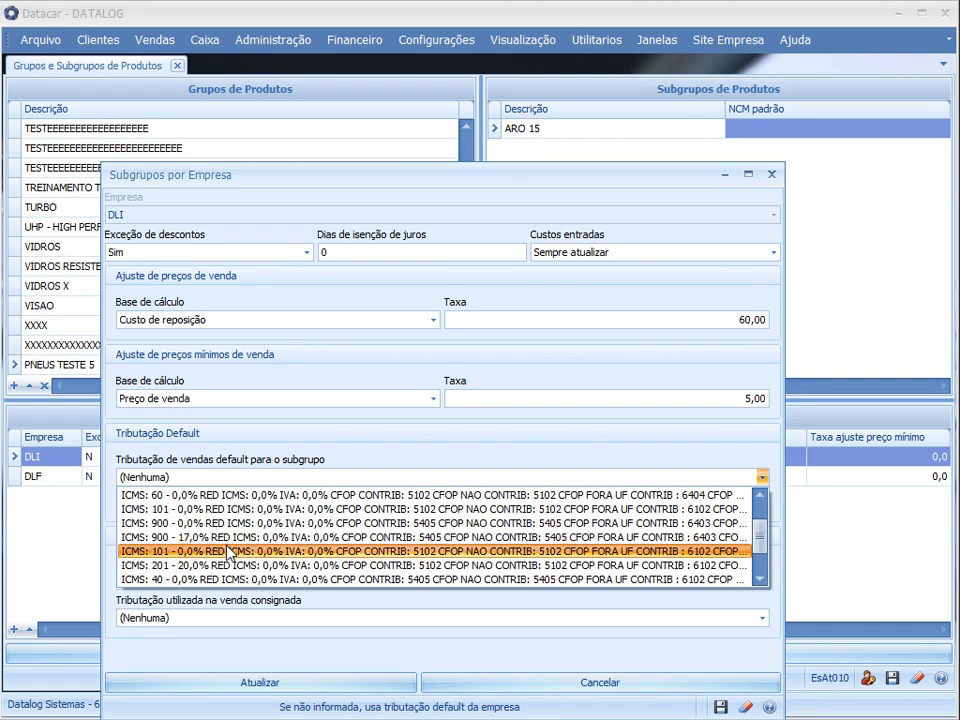
scroll(235, 545, up, 1)
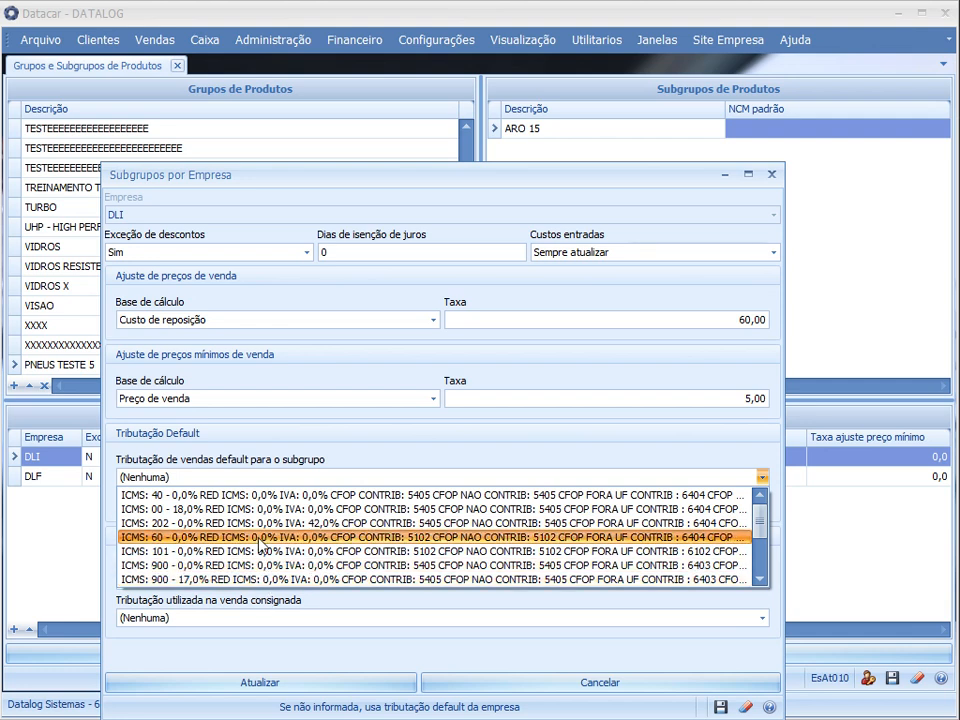
scroll(260, 545, down, 3)
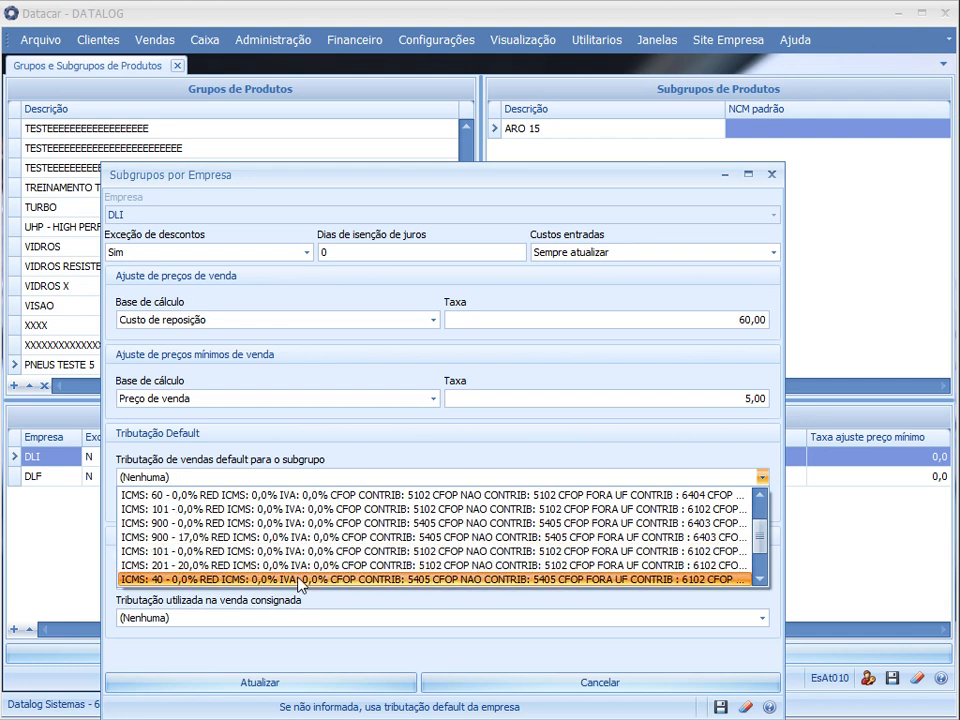
click(216, 538)
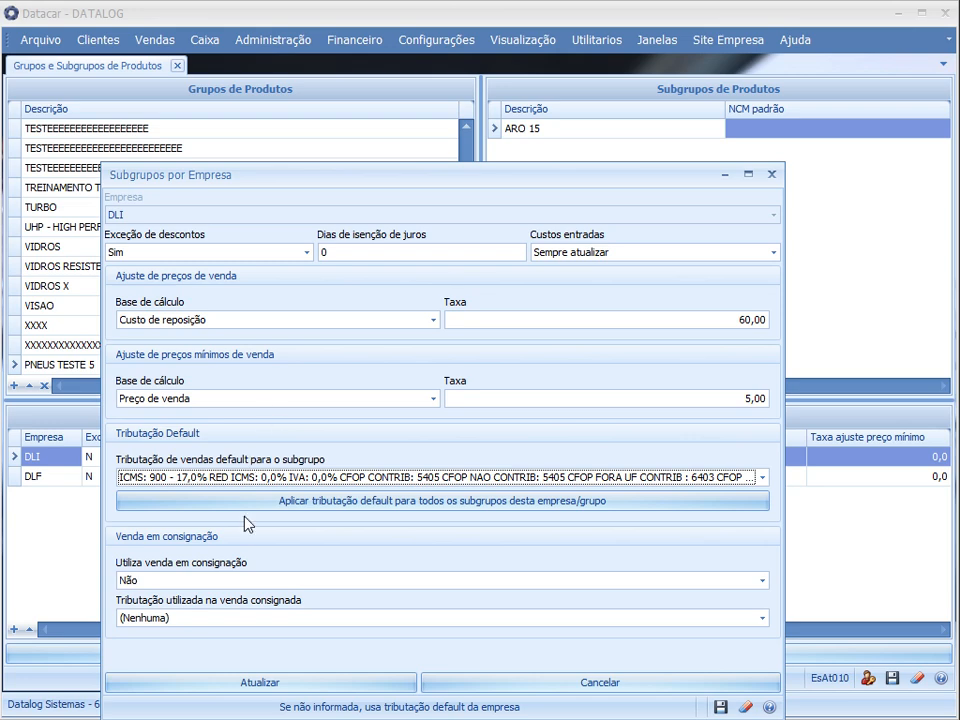
Try Sim for consignment sales, view the consigned sale taxation options, and return consignment sales to Não
click(186, 581)
click(214, 614)
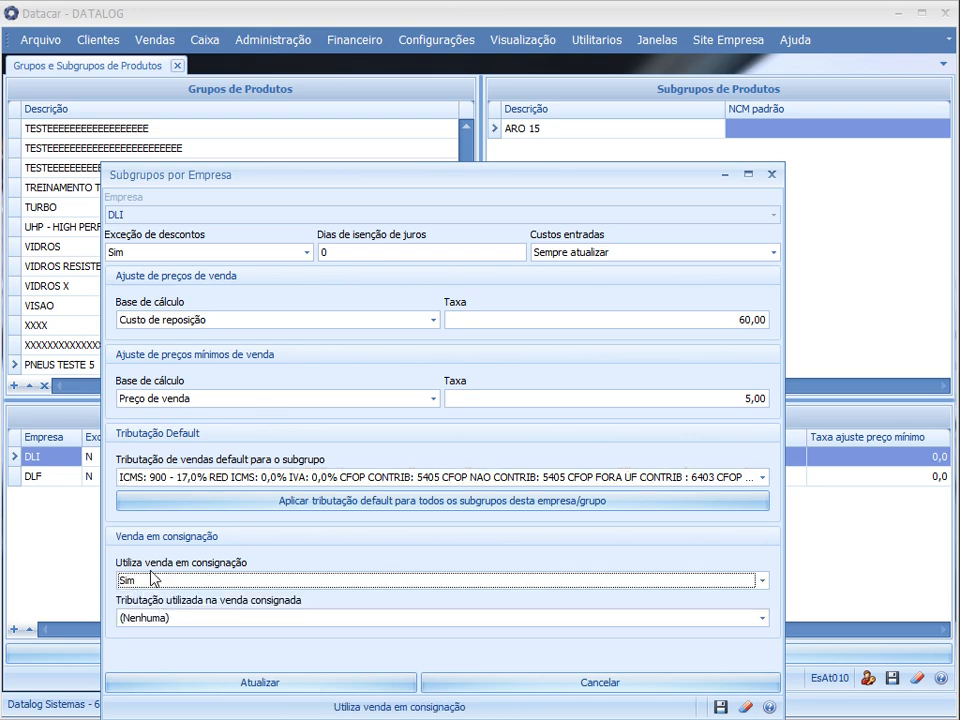
click(199, 619)
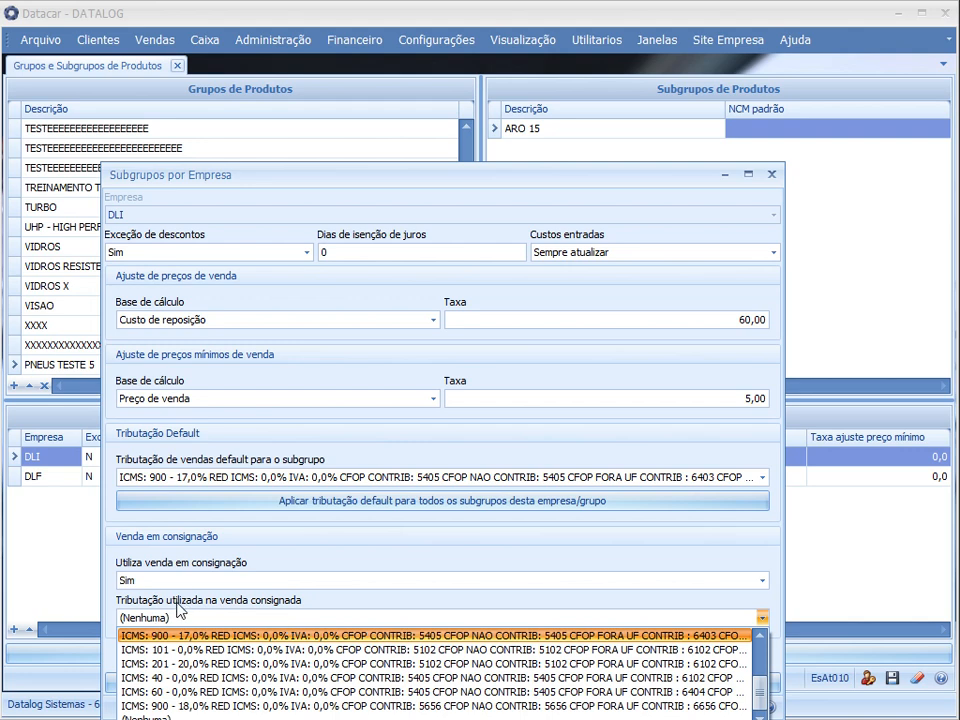
click(210, 582)
click(168, 590)
click(168, 590)
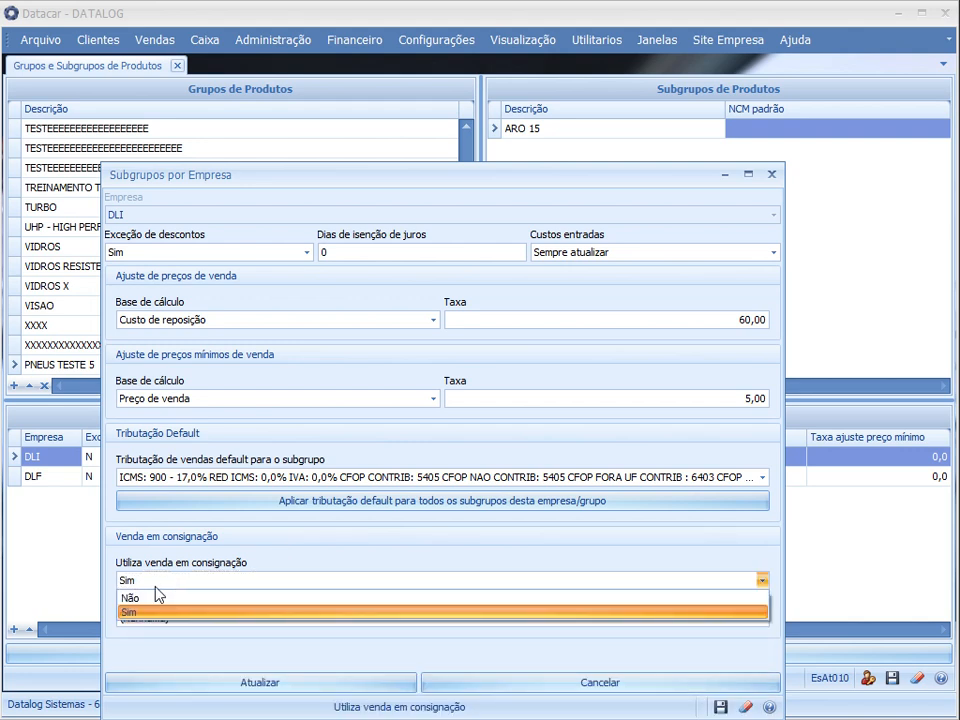
click(160, 600)
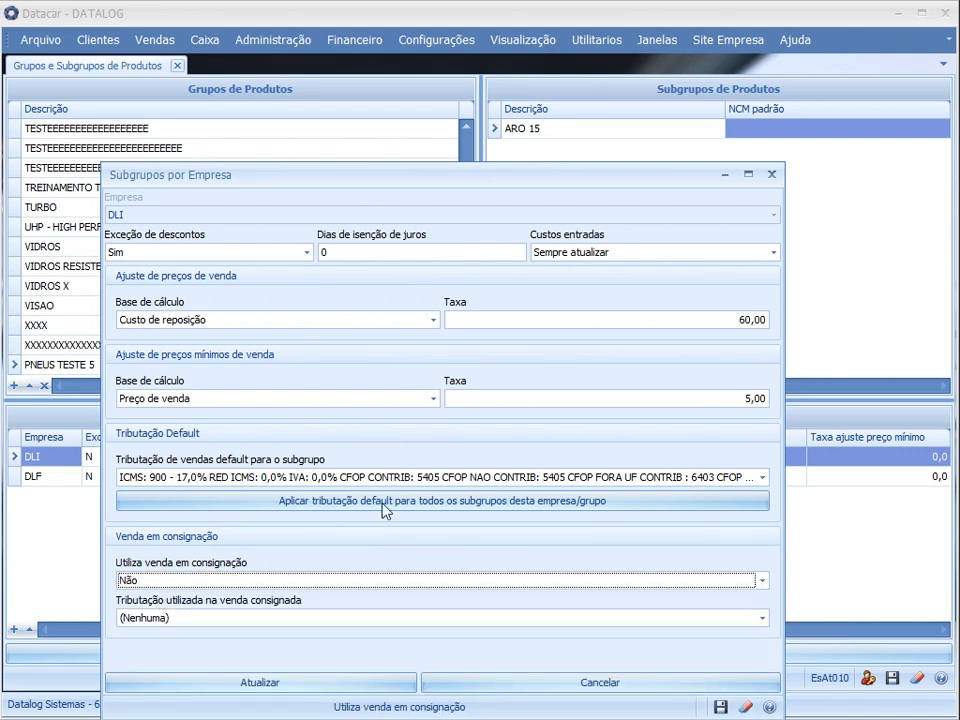
Save the DLI company settings of the ARO 15 subgroup and compare them with the DLF record
click(285, 688)
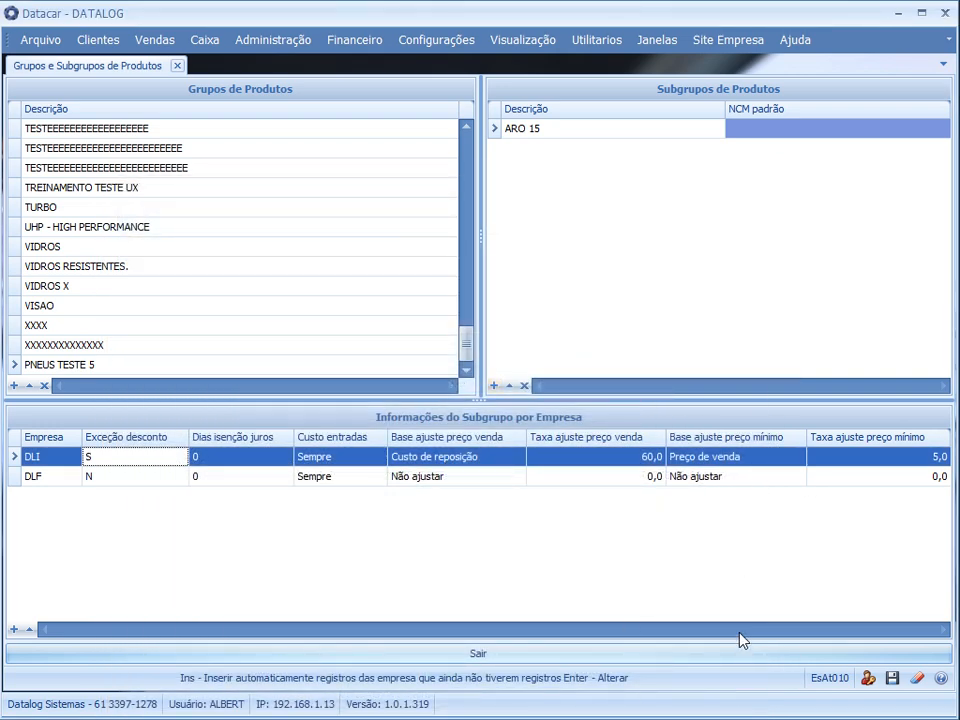
click(437, 477)
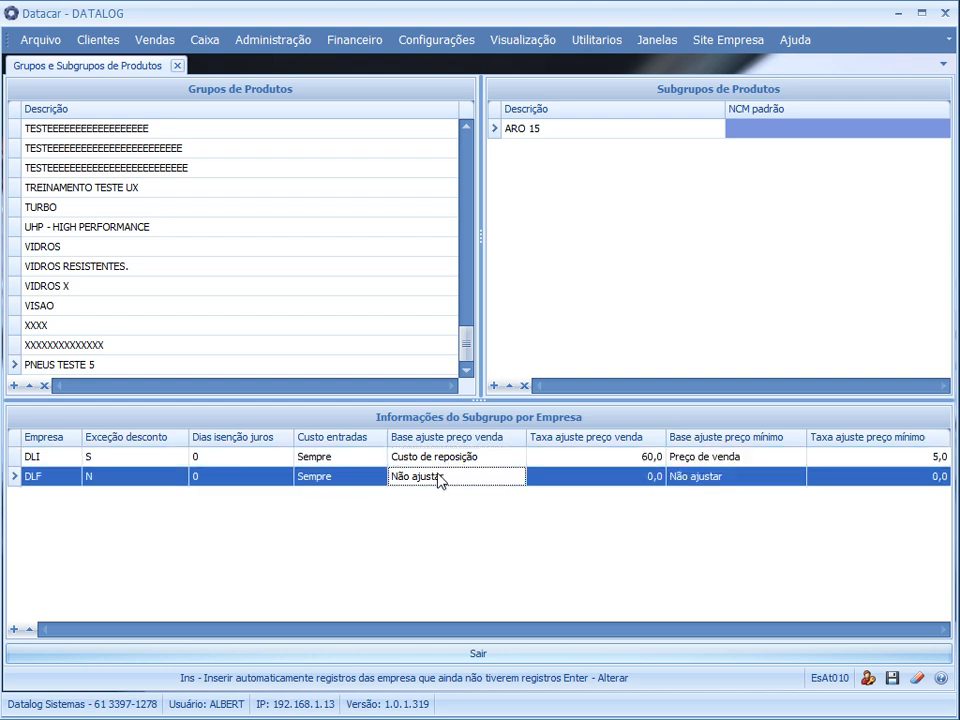
key(Up)
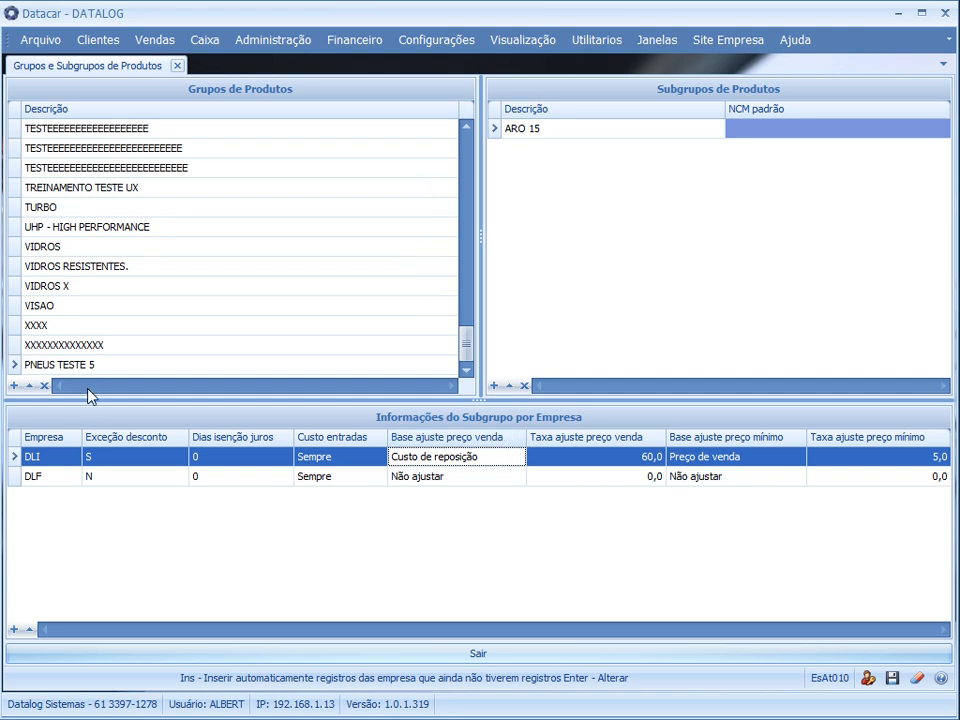
click(64, 366)
click(585, 134)
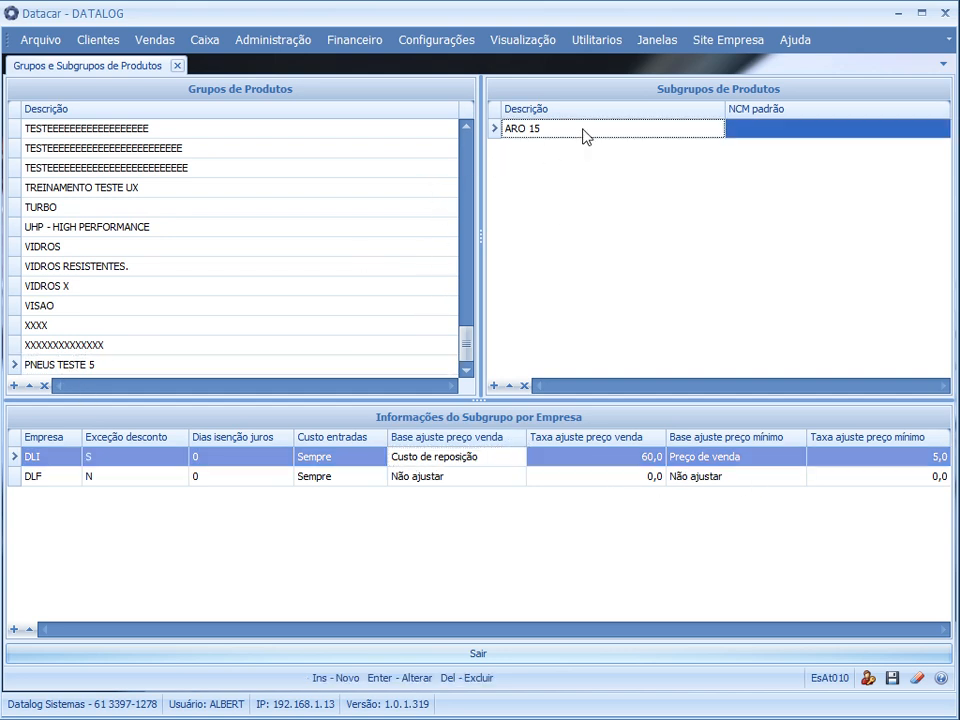
click(88, 362)
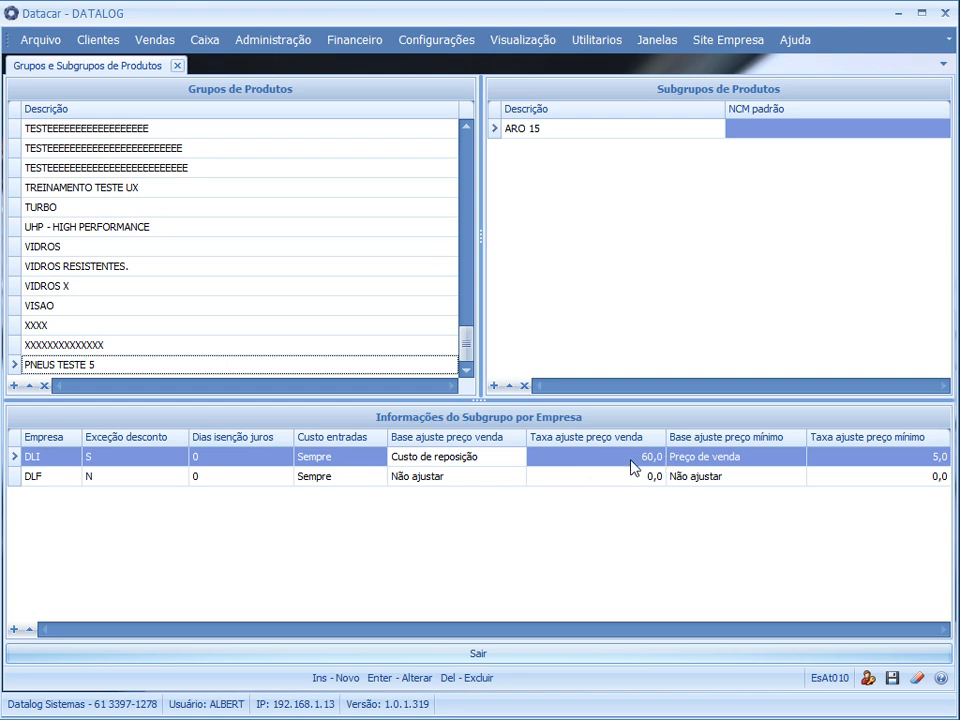
click(568, 131)
Open the product registration, load product code 1 and view its prices, stock and costs
click(287, 40)
mouse_move(324, 67)
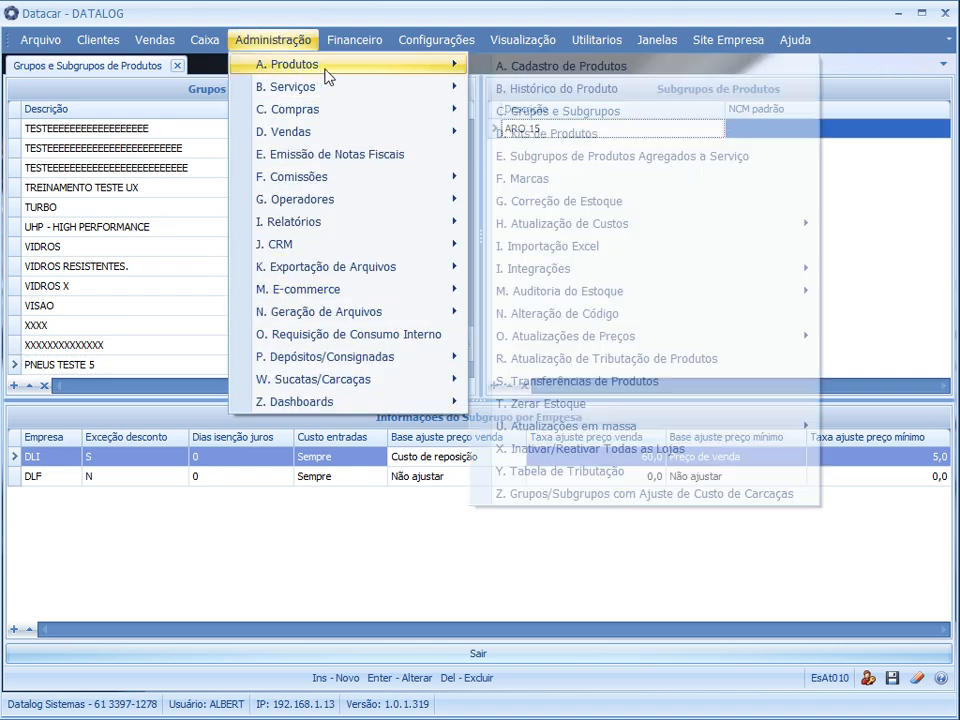
click(547, 70)
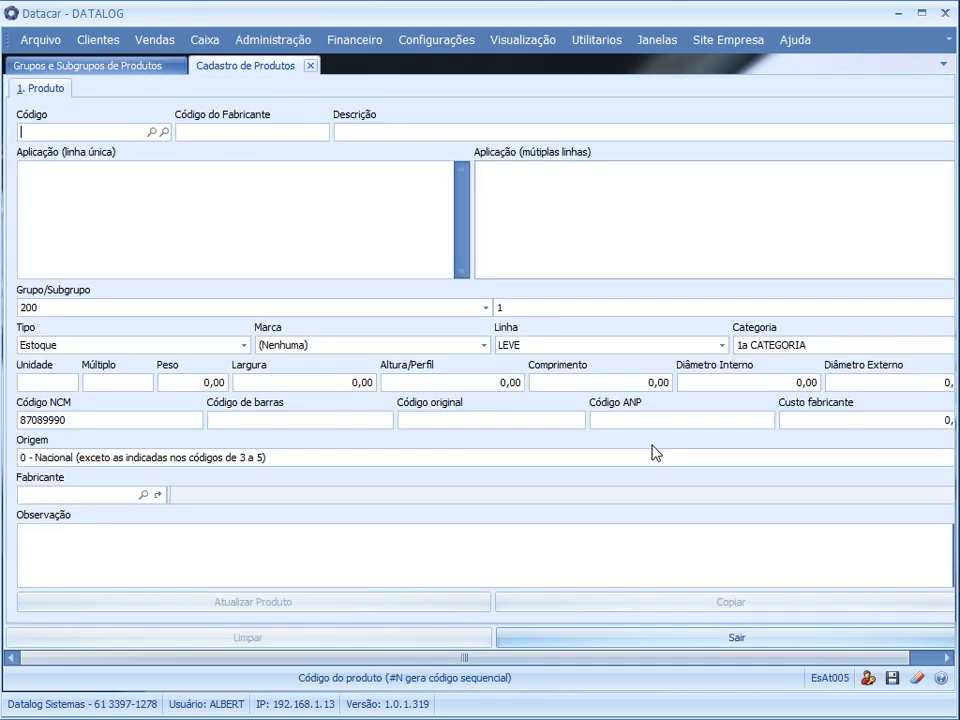
text(1)
key(Return)
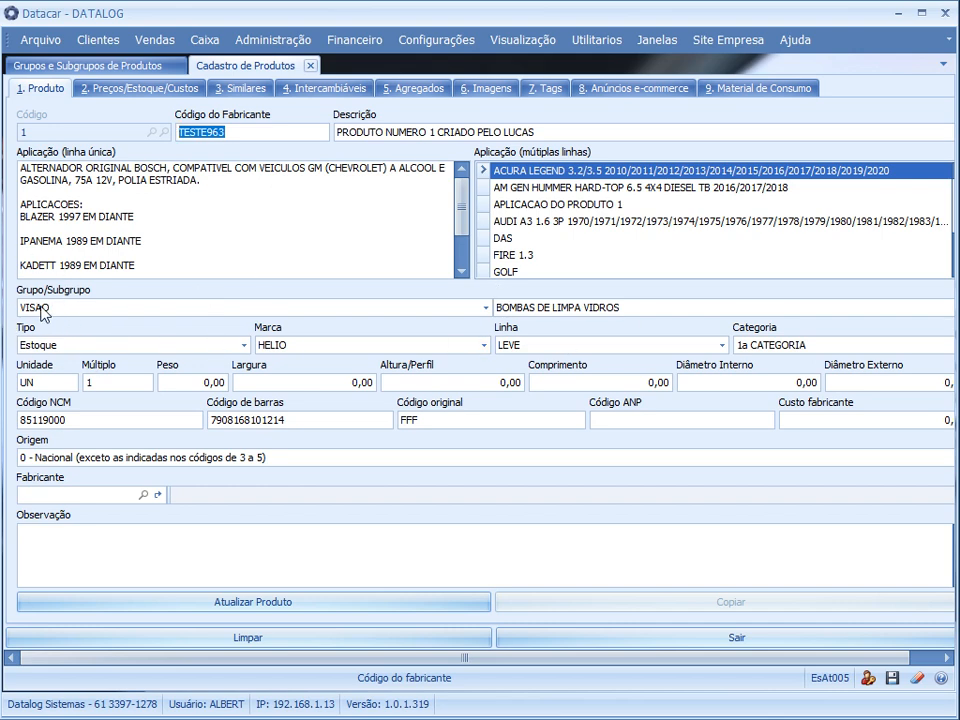
click(131, 89)
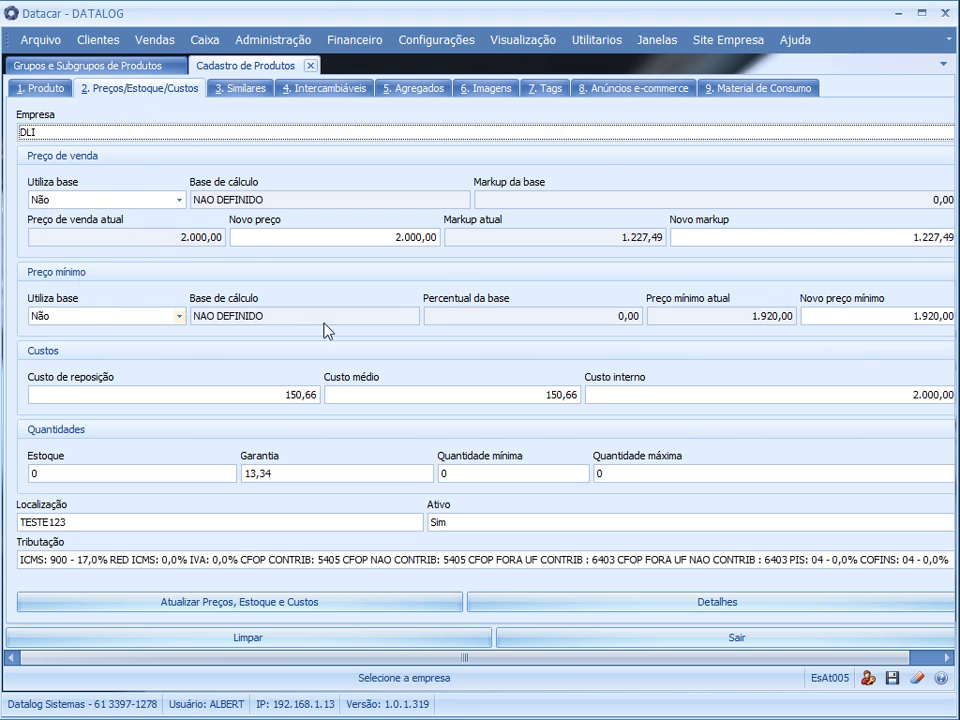
Assign product 1 to the group PNEUS TESTE 5 with subgroup ARO 15 and update the product
click(45, 94)
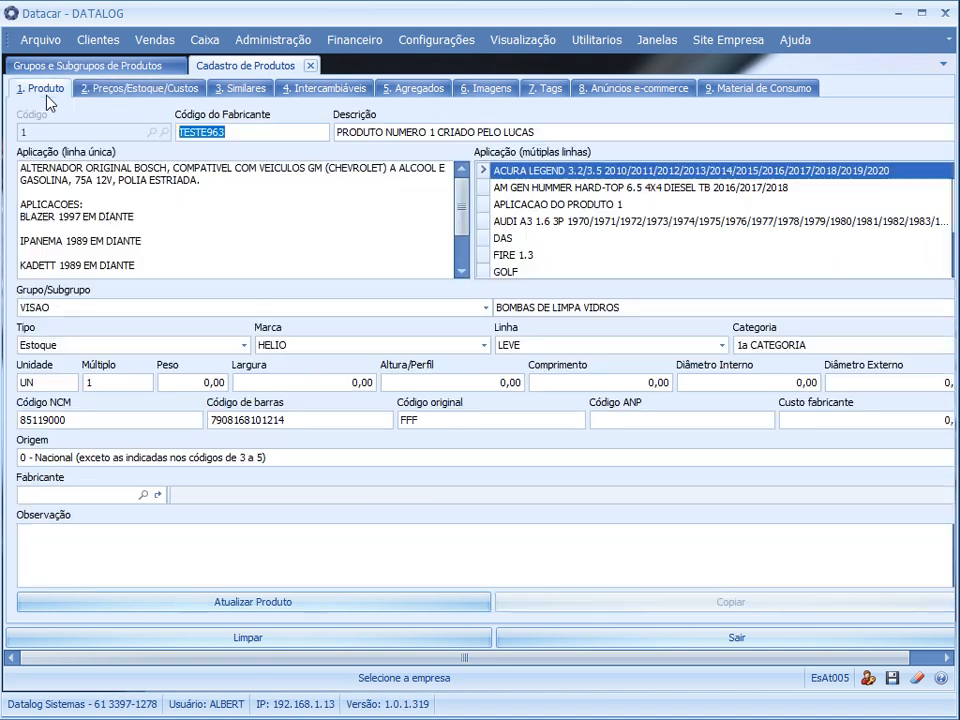
click(68, 309)
scroll(117, 387, up, 5)
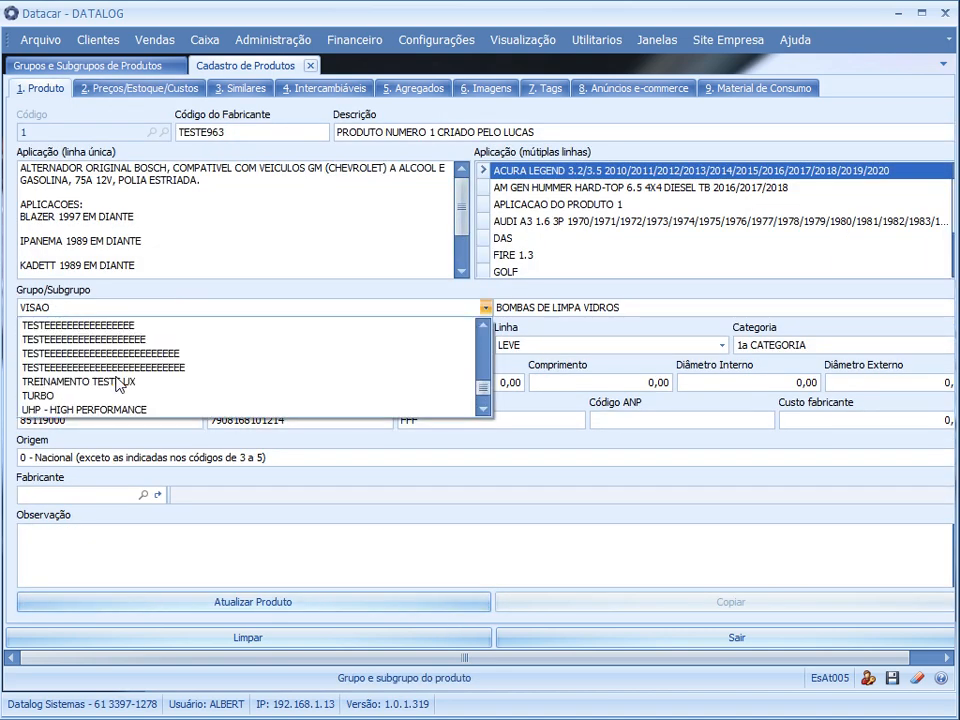
scroll(117, 385, up, 4)
scroll(117, 385, down, 1)
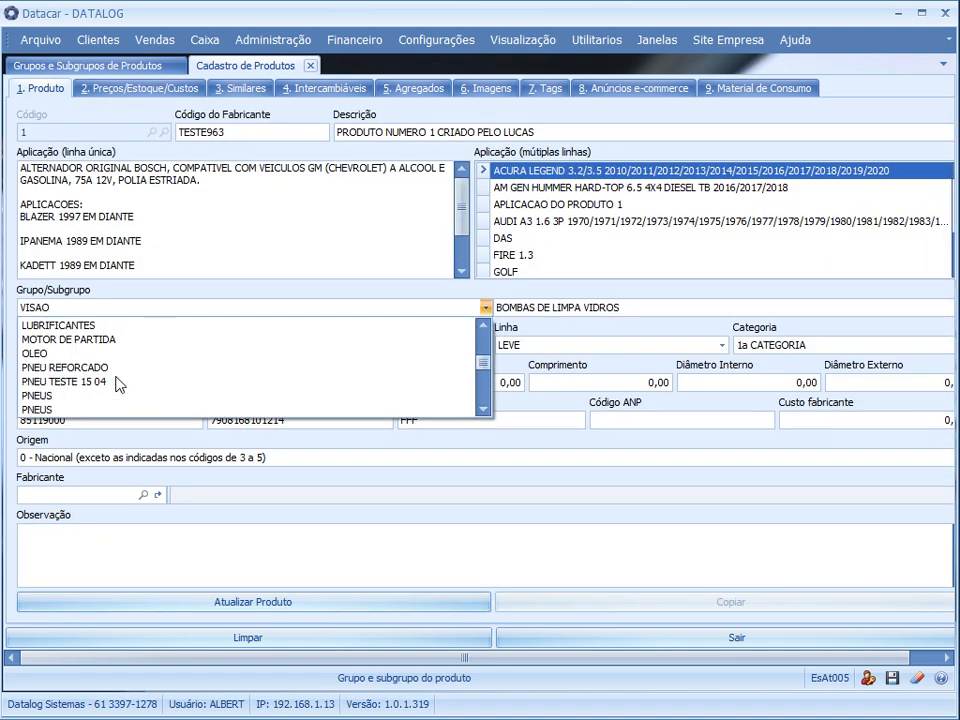
scroll(117, 385, up, 2)
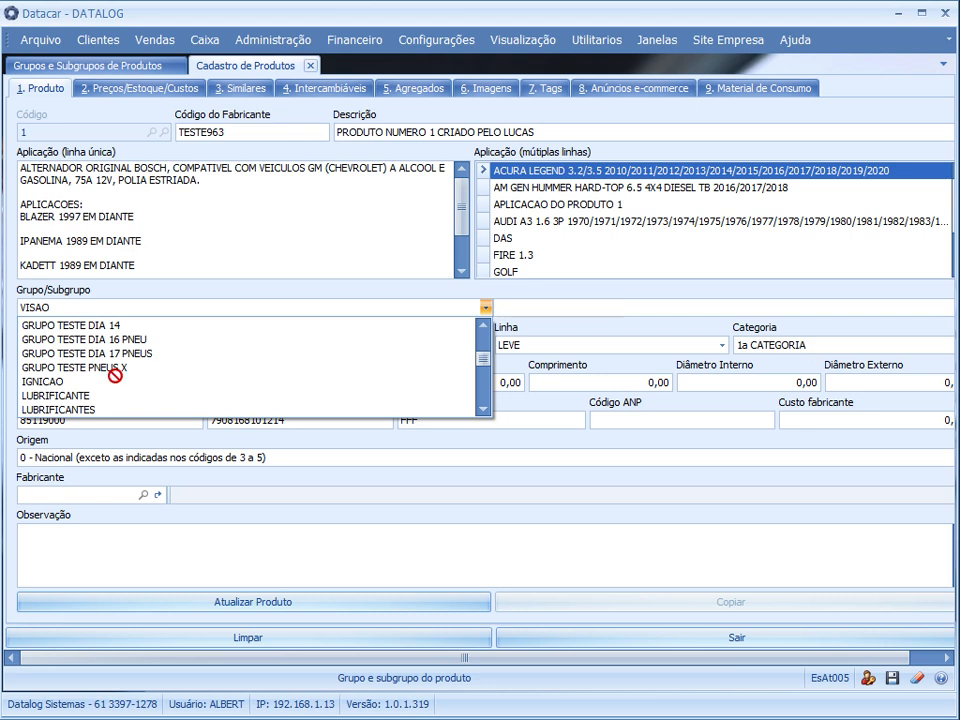
text(PNEUS)
click(94, 353)
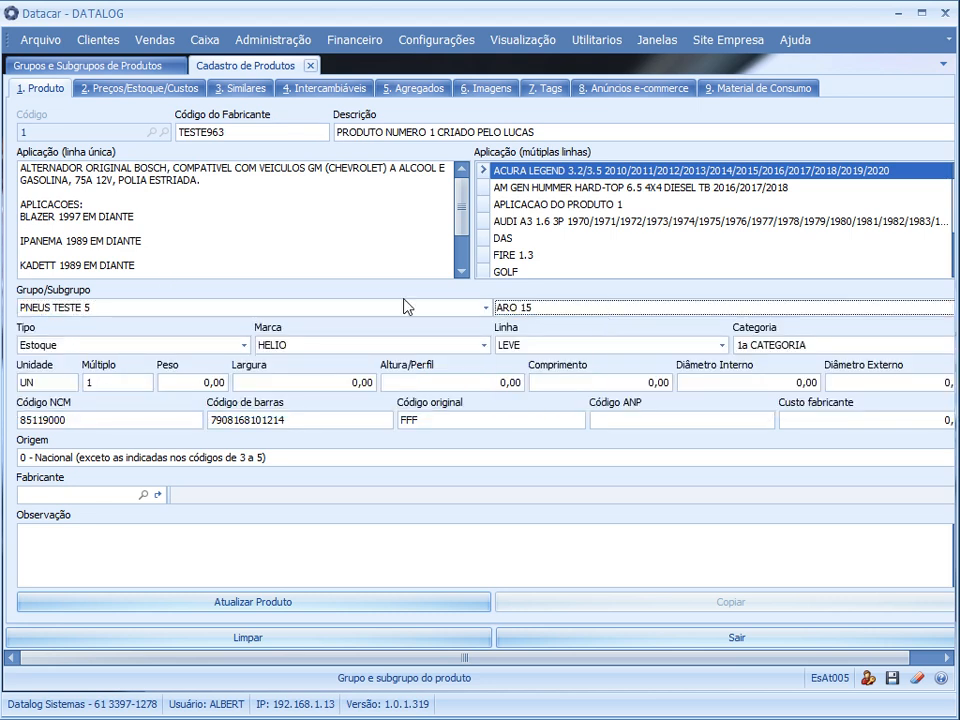
click(245, 604)
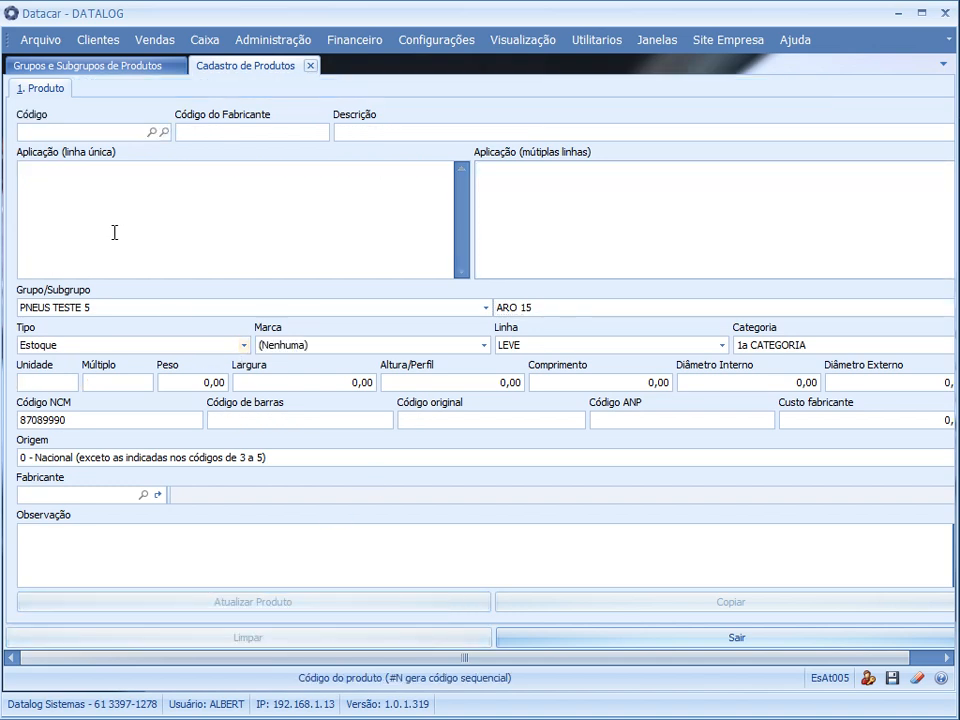
Reload product code 1 and check the base markup and minimum price percentage inherited from the subgroup
text(1)
key(Return)
click(176, 88)
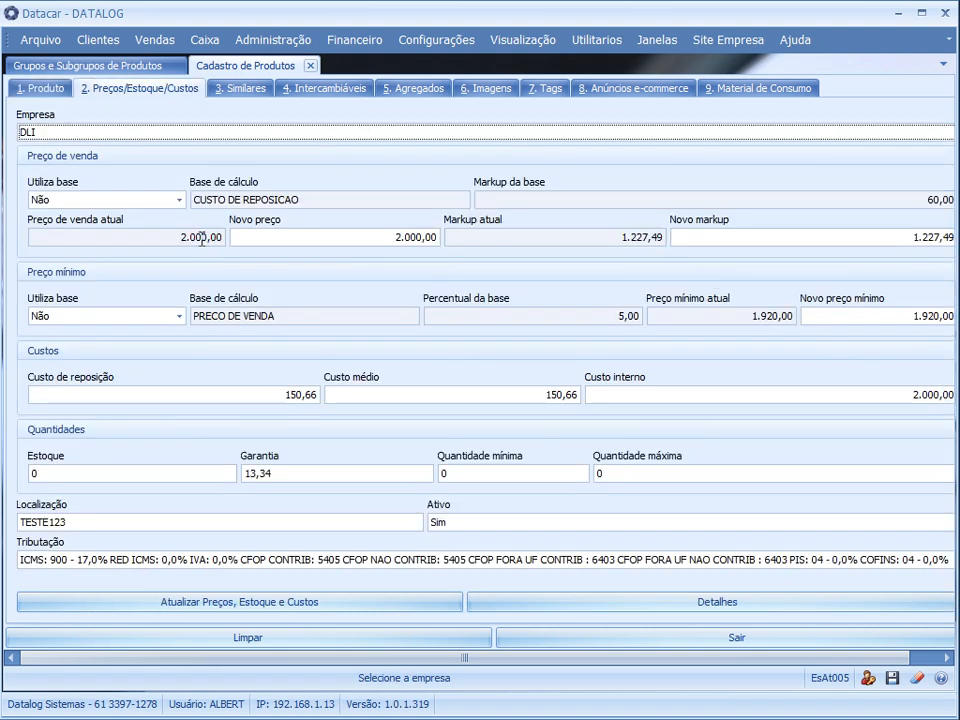
drag(896, 205, 953, 201)
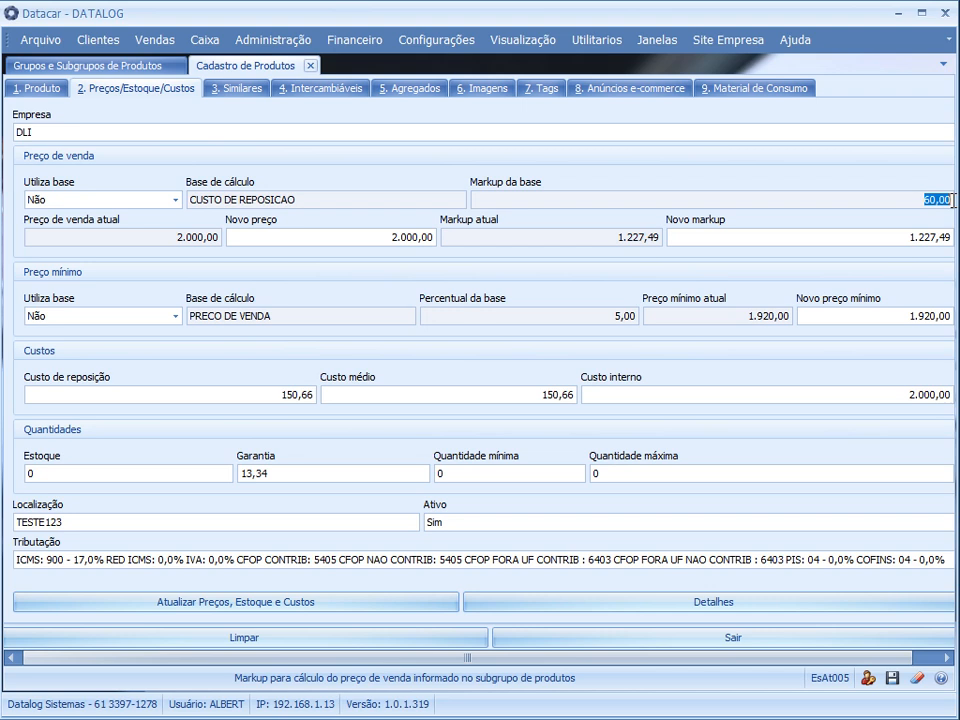
click(605, 316)
Set Utiliza base to Sim for both the sale price and the minimum price of product 1
click(55, 200)
click(60, 230)
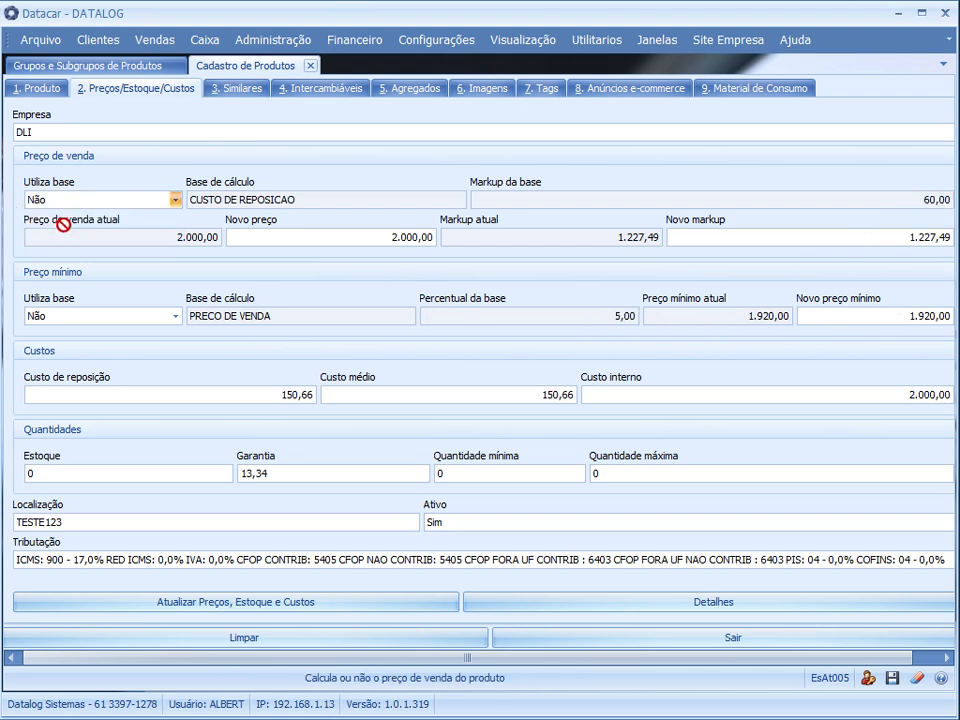
click(64, 315)
click(94, 346)
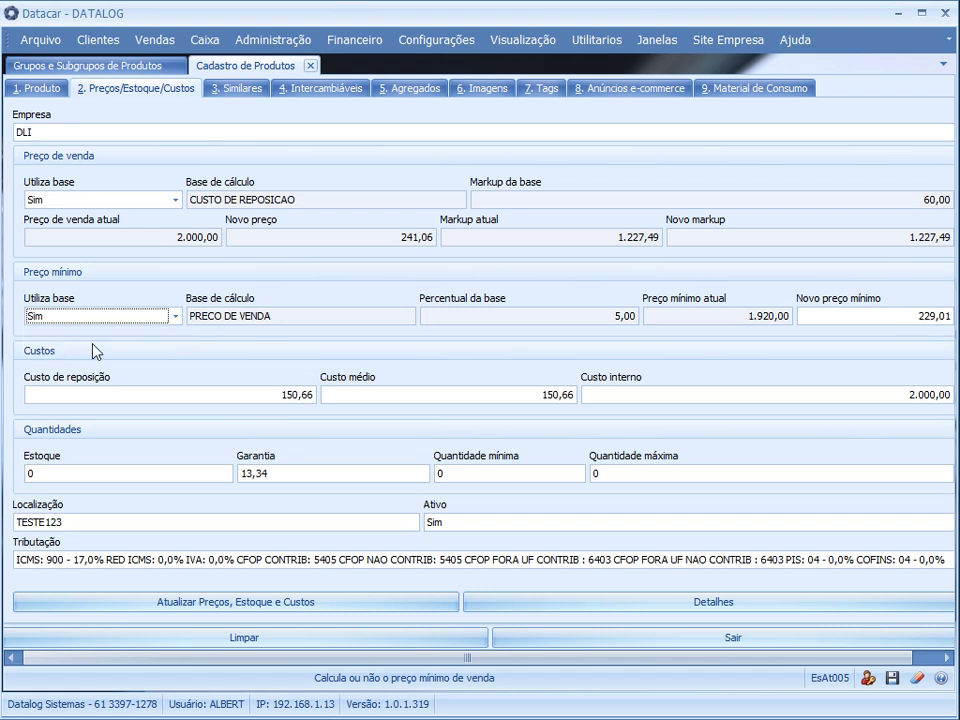
Check the new sale price and the minimum price, and update the product's prices, stock and costs
click(432, 237)
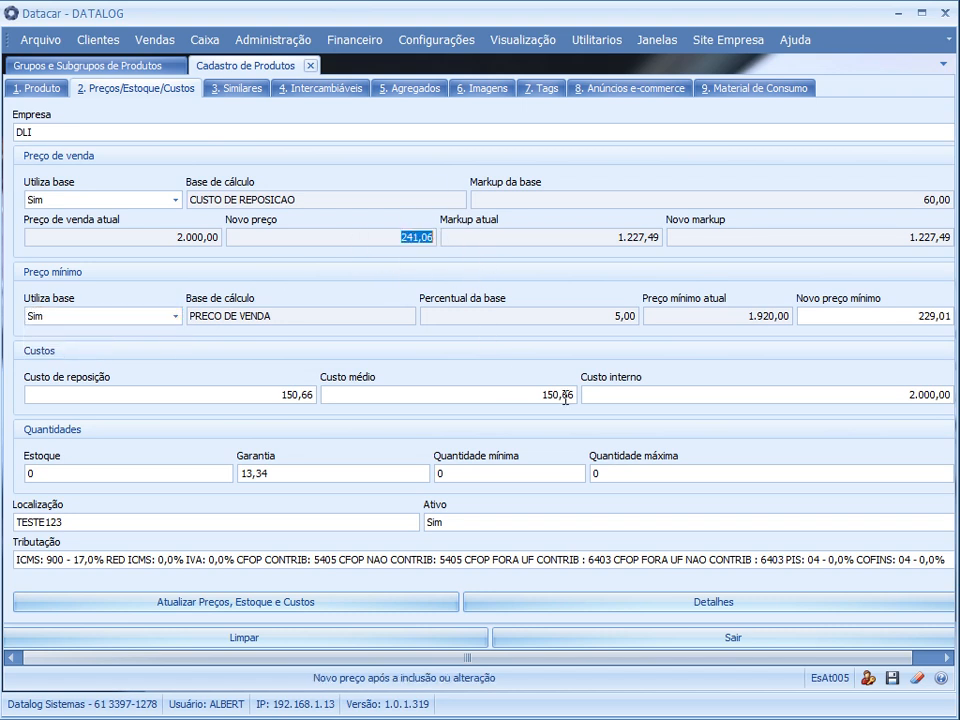
click(768, 317)
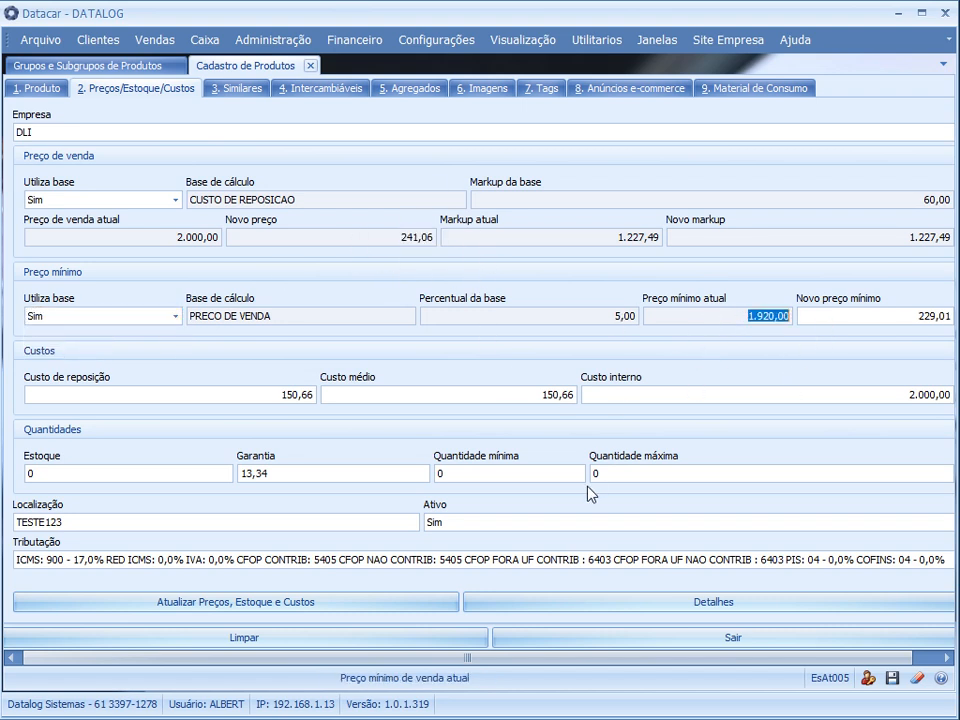
click(282, 600)
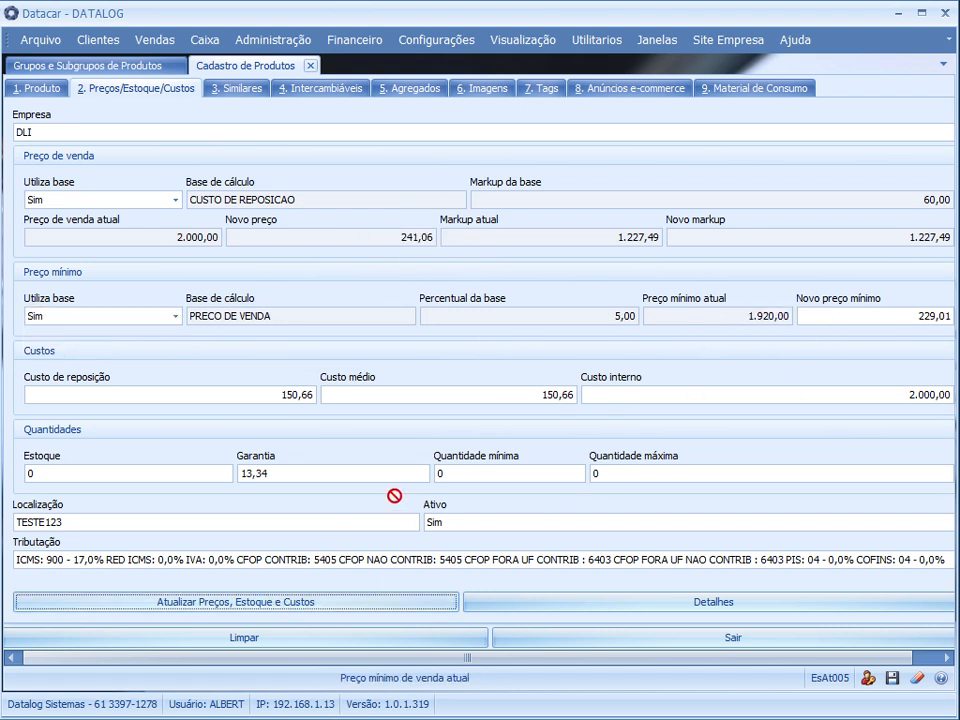